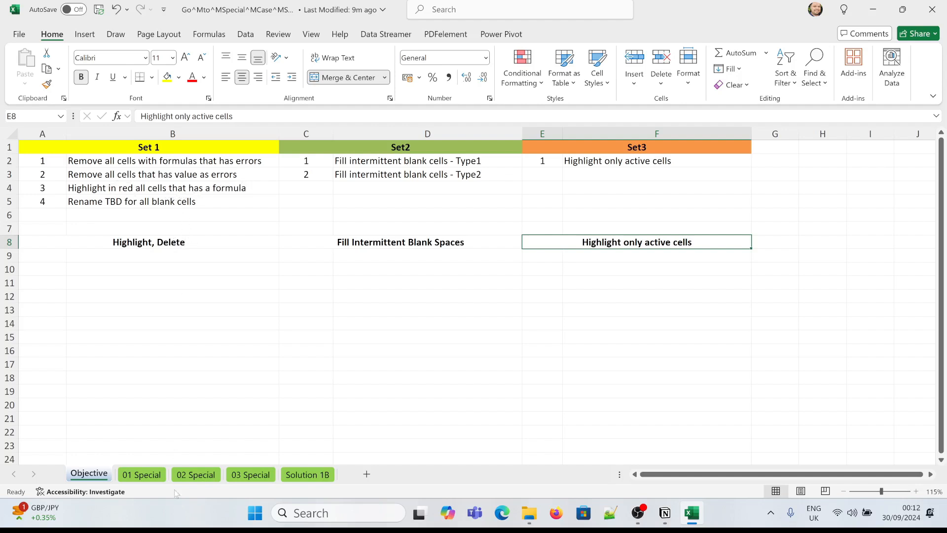
Compare the Objective list with the 01 Special sheet, examining the contents of cells C14, I13 and E13 in the dealer table.
click(142, 474)
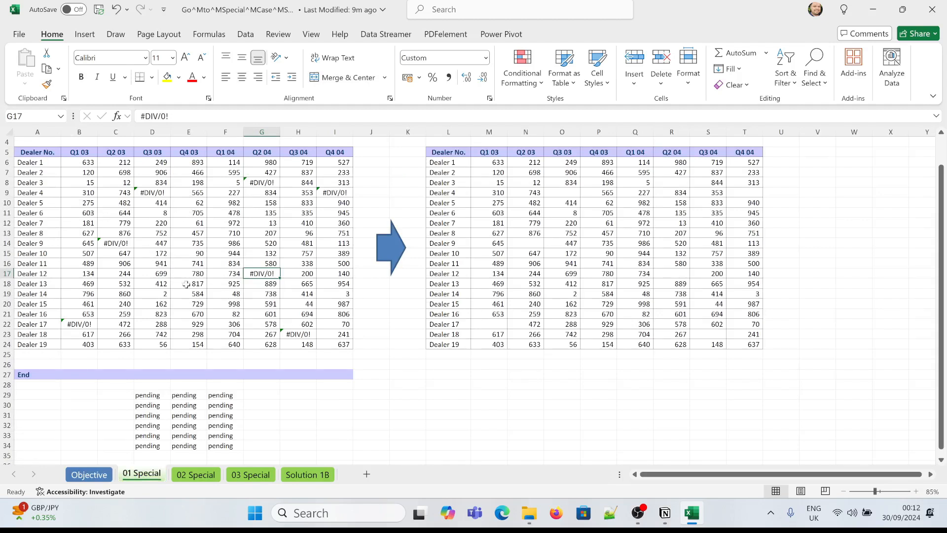
click(89, 474)
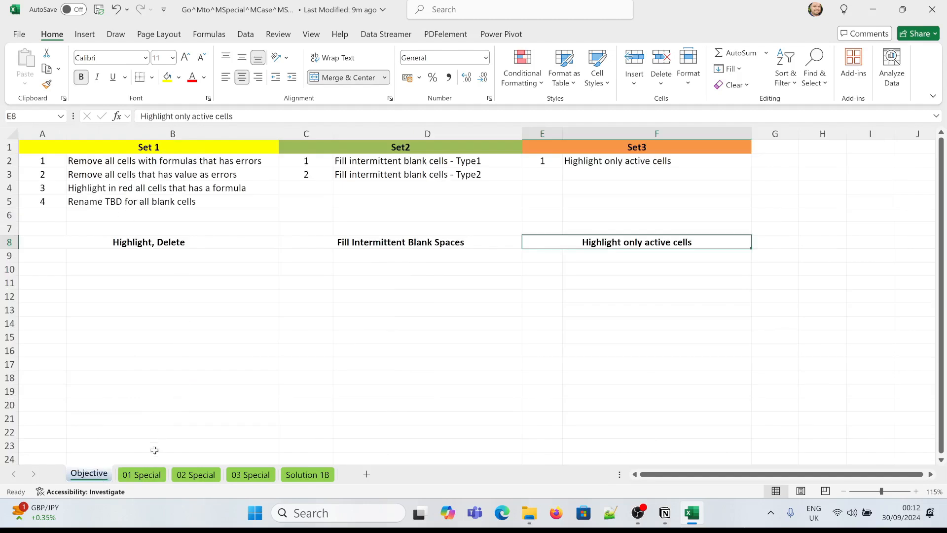
click(143, 474)
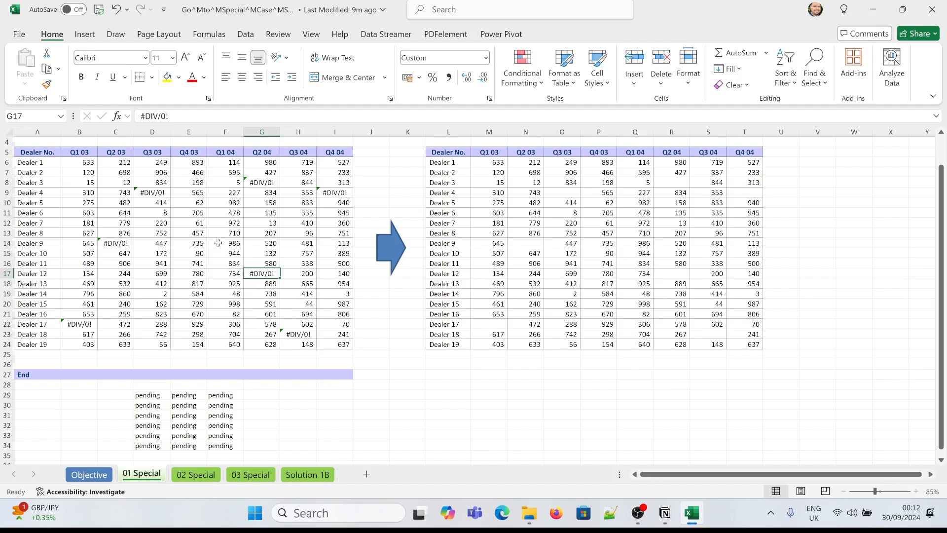
click(113, 243)
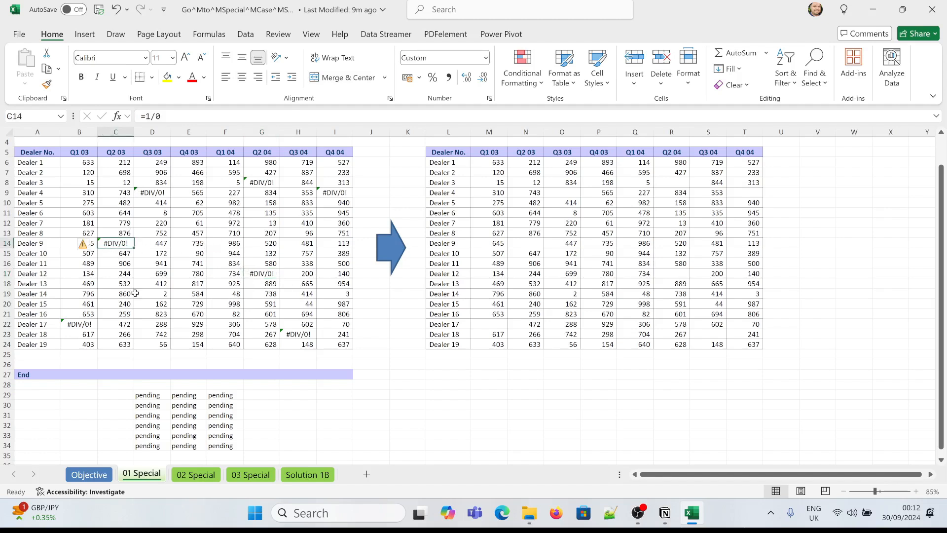
click(340, 234)
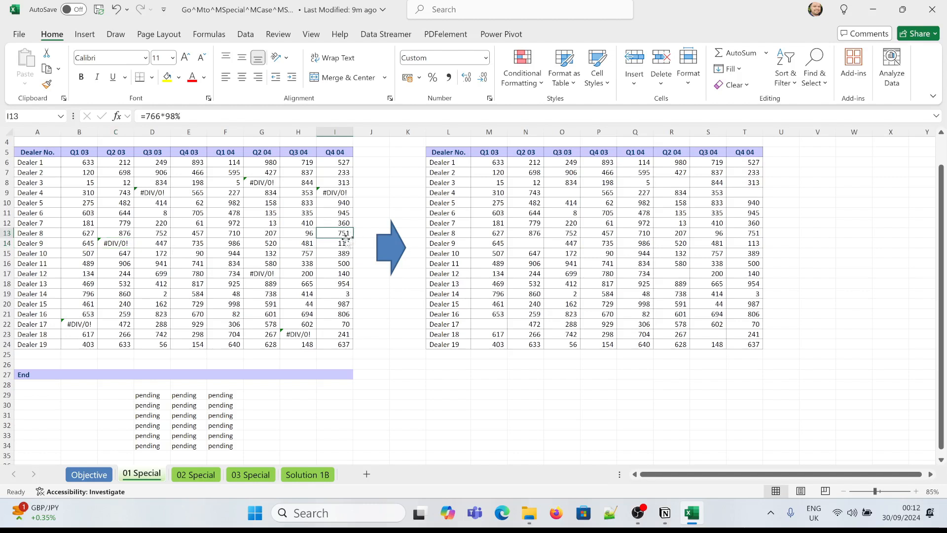
click(218, 232)
click(178, 236)
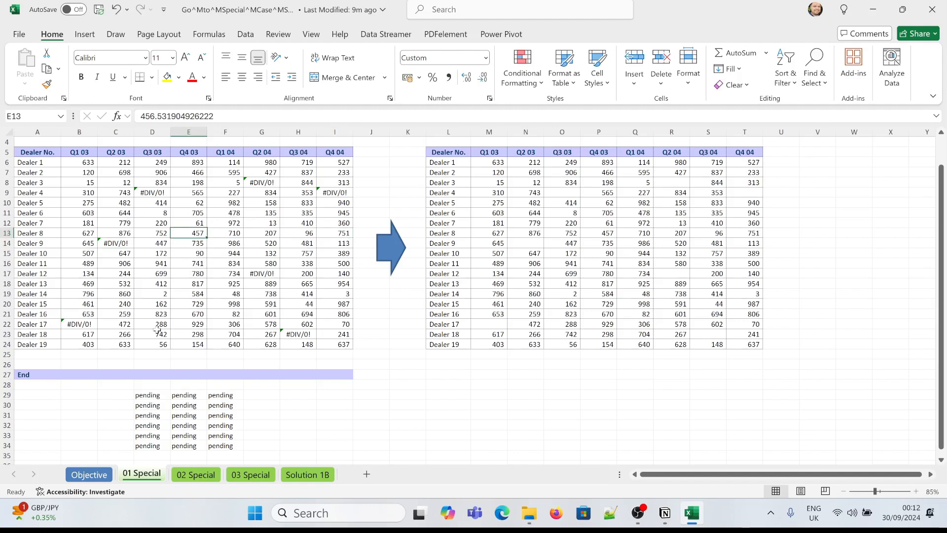
Review the Set2 objectives against the blank supplier cells on the 02 Special and 03 Special sheets.
click(89, 476)
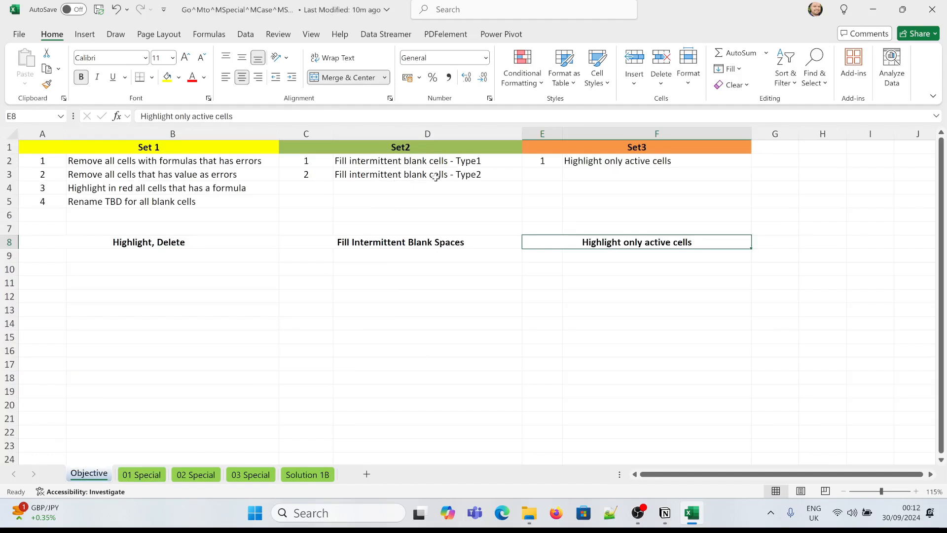
click(196, 474)
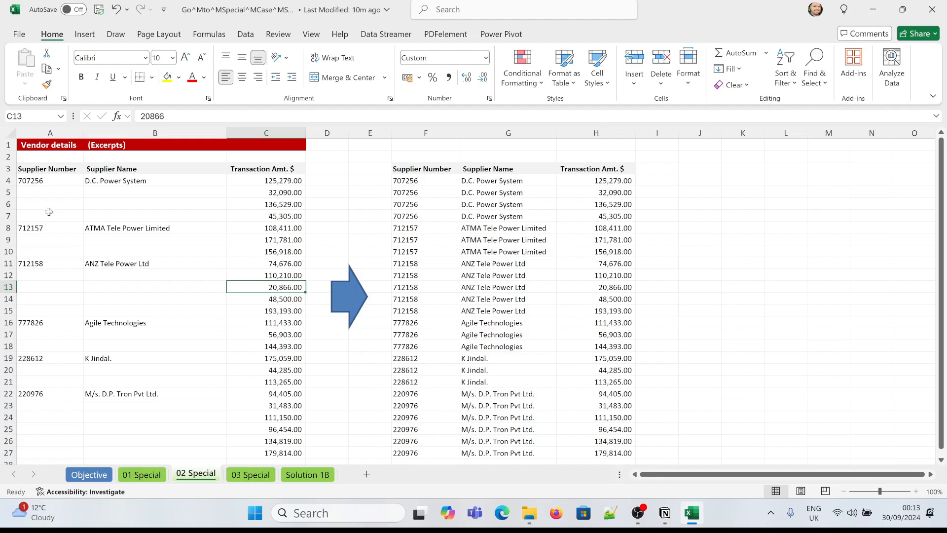
click(42, 195)
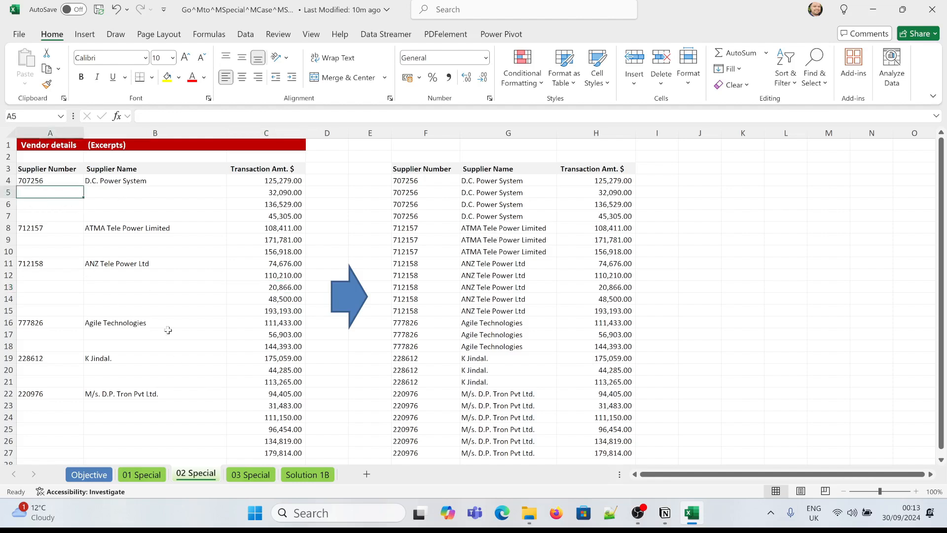
click(248, 476)
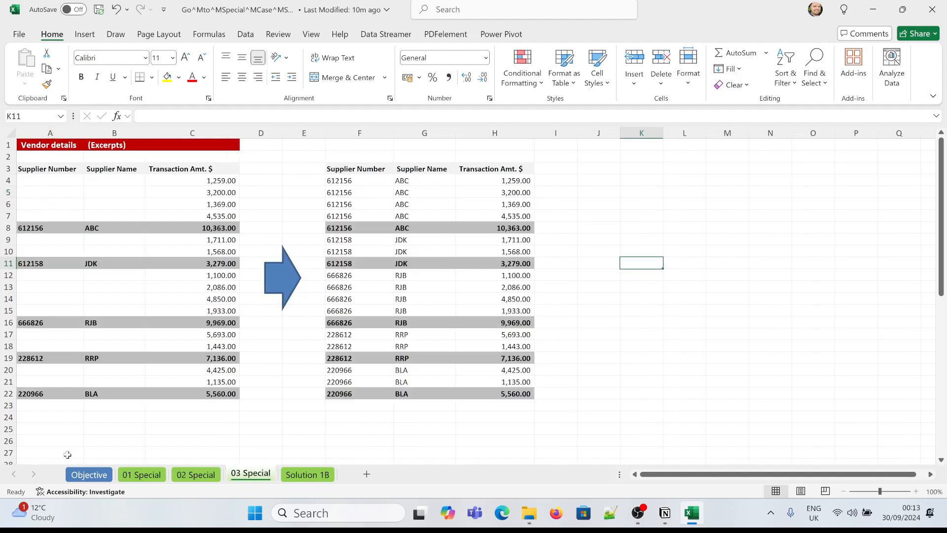
click(89, 479)
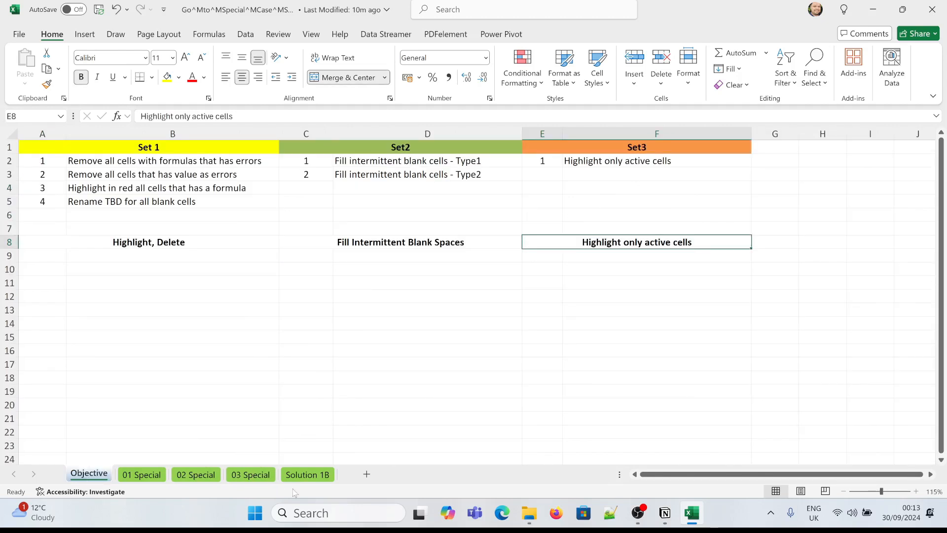
Examine the Solution 1B sheet by expanding and collapsing the D.C. Power System subtotal group, and return to the Objective sheet.
click(307, 475)
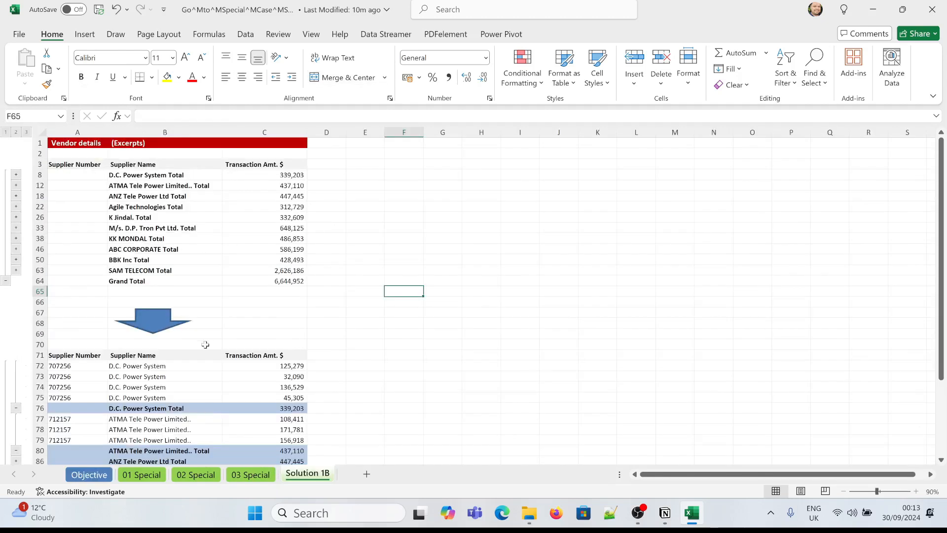
click(16, 175)
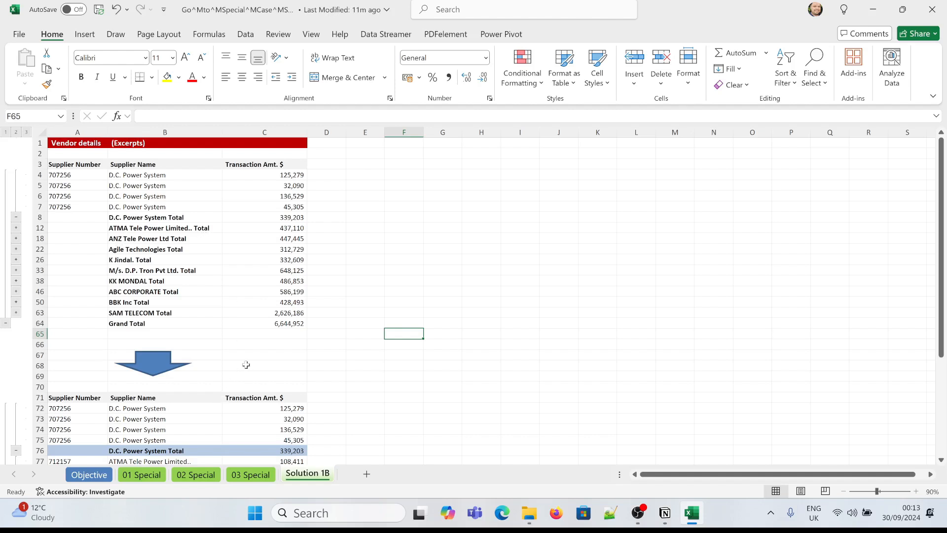
scroll(246, 365, down, 2)
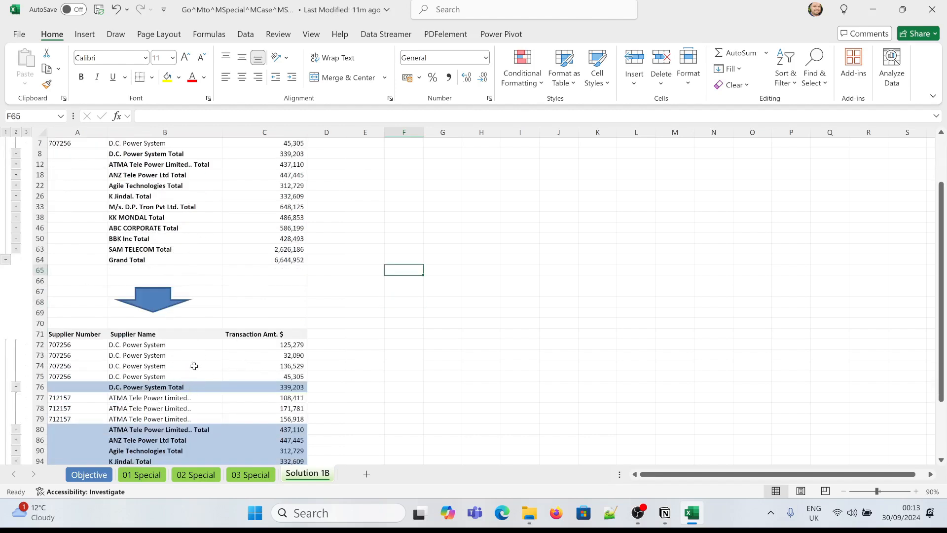
scroll(239, 302, up, 2)
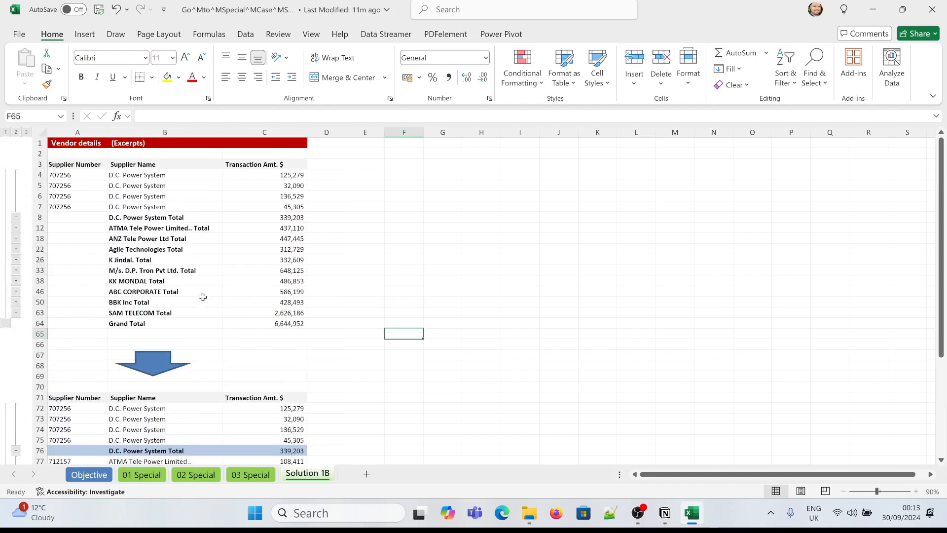
click(17, 217)
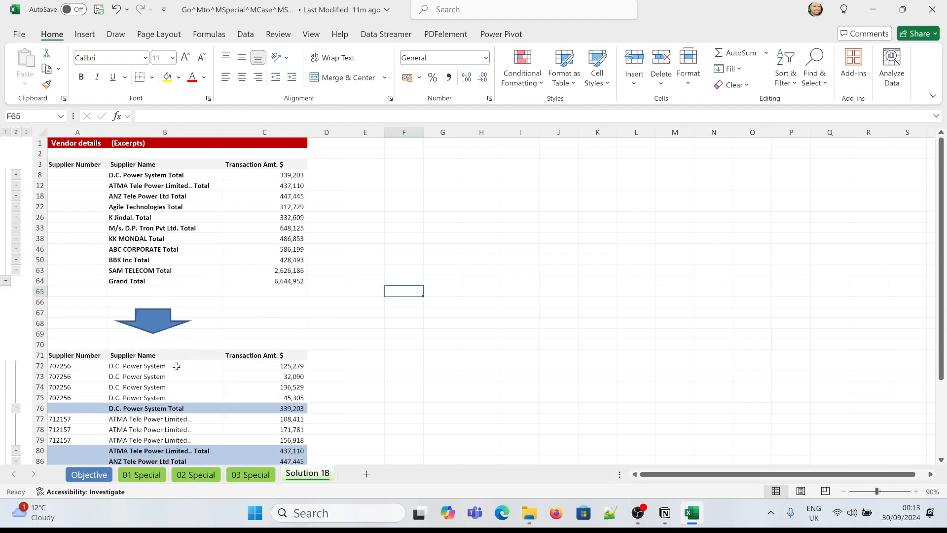
click(102, 475)
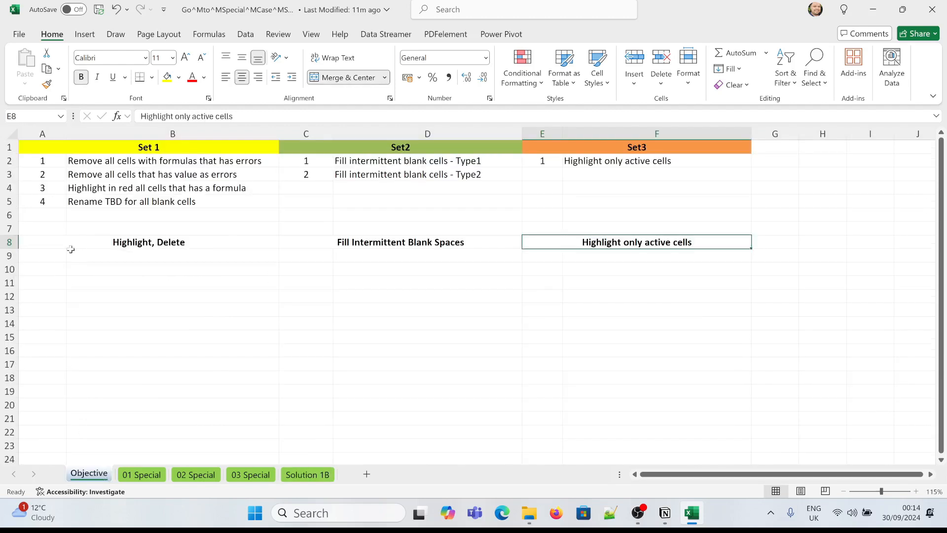
On the 01 Special sheet, use Go To Special on B6:I24 to select only the formula cells that contain errors.
click(116, 165)
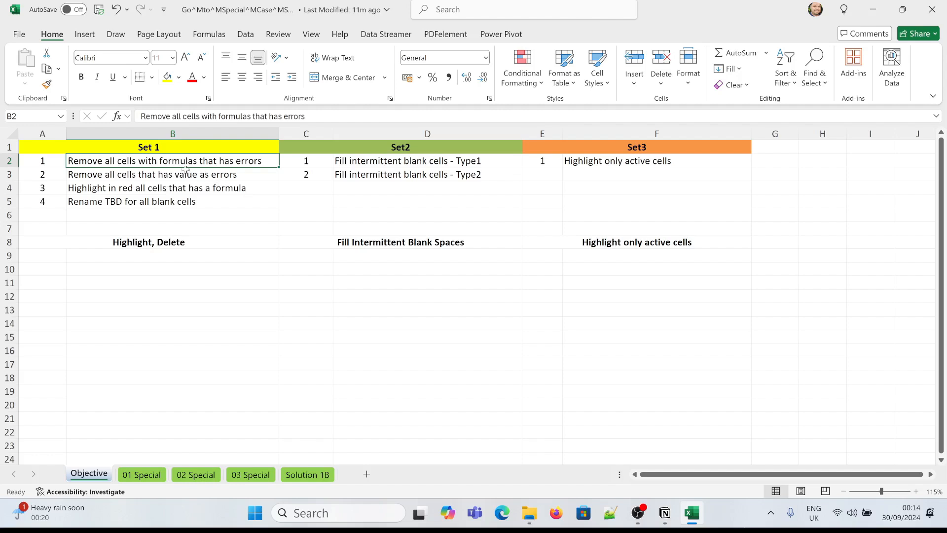
click(147, 477)
click(87, 164)
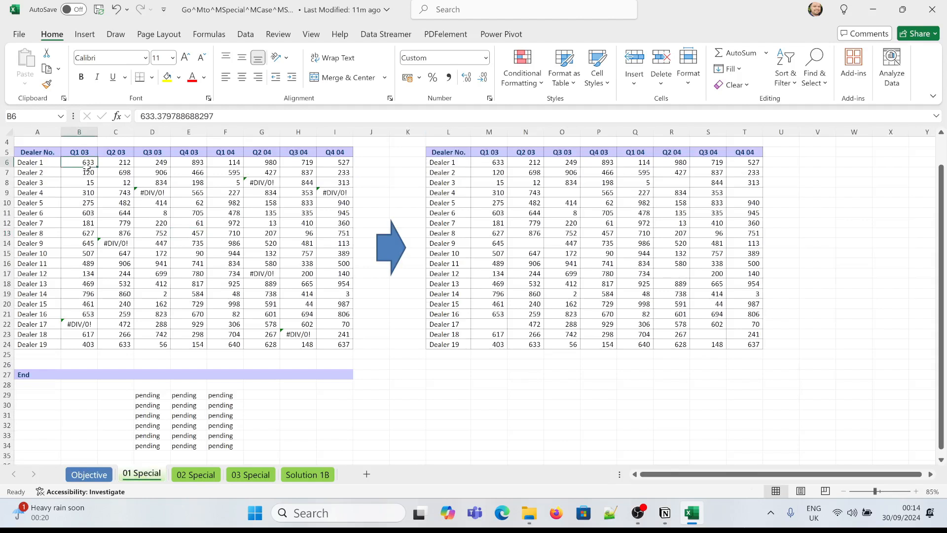
drag(87, 164, 318, 344)
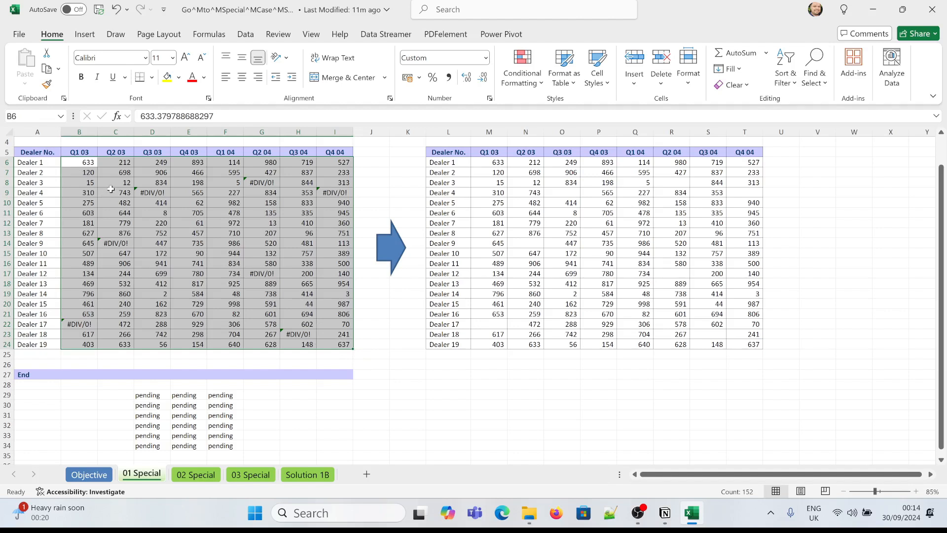
key(F5)
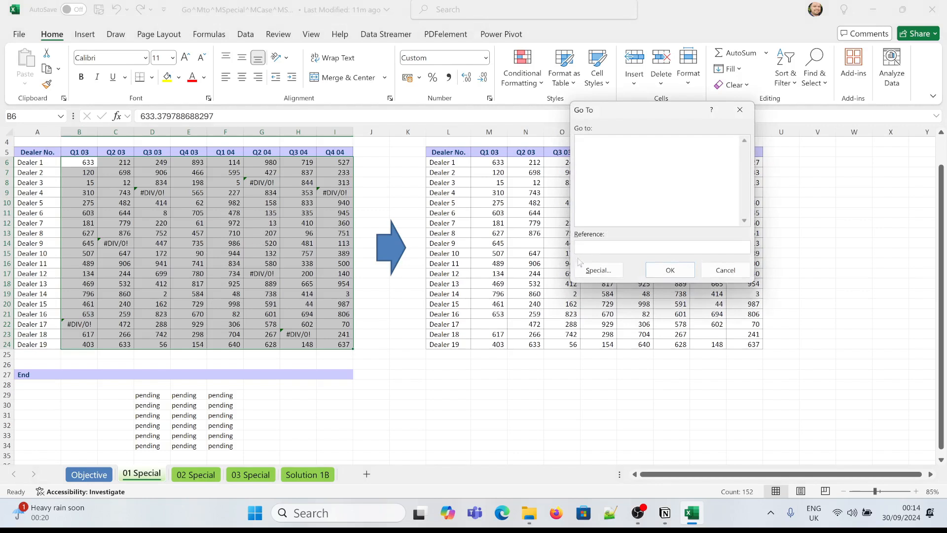
click(585, 267)
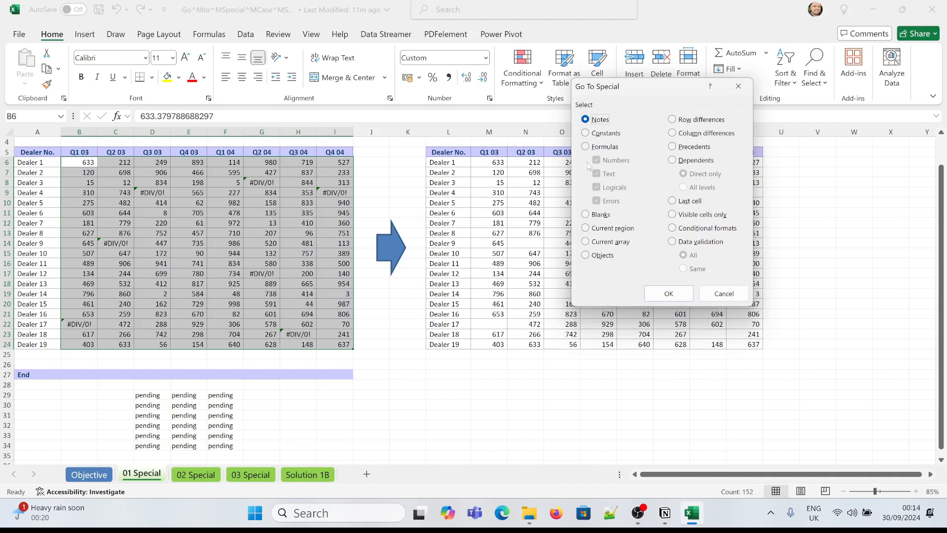
click(586, 146)
click(597, 160)
click(597, 173)
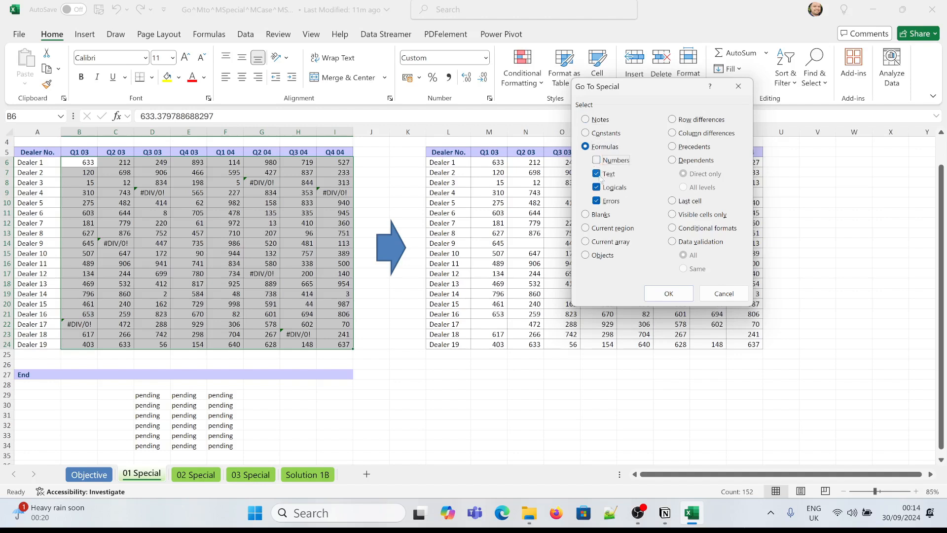
click(597, 188)
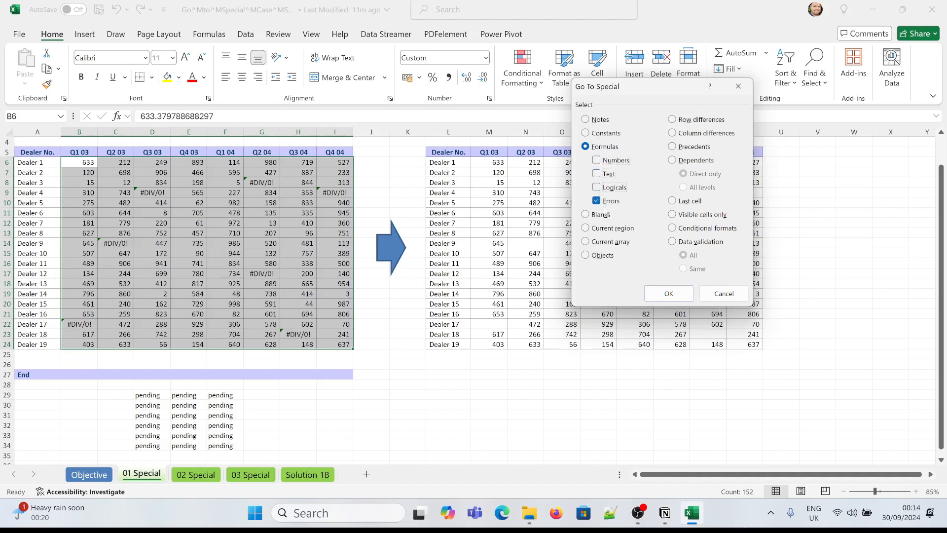
click(666, 293)
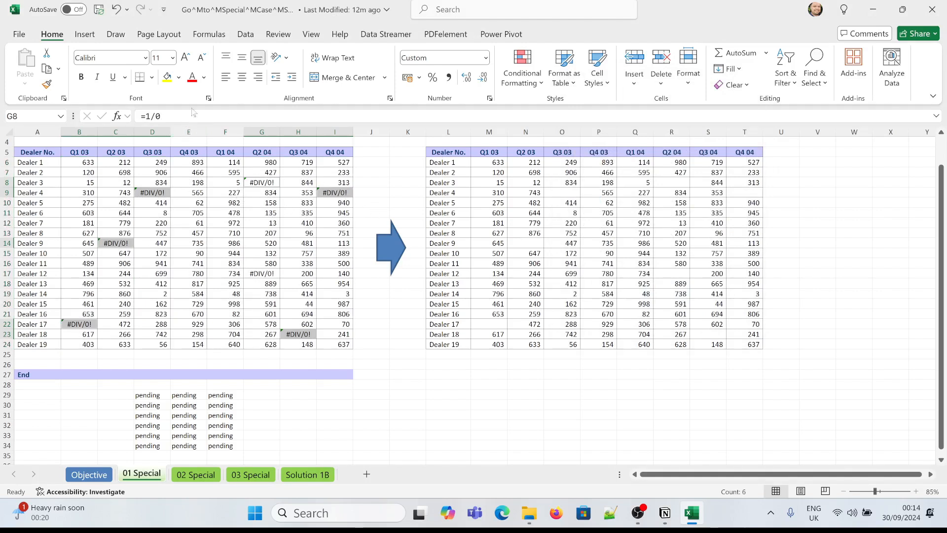
Try a yellow fill on the selected formula-error cells, undo it, and delete the contents of those cells.
click(167, 77)
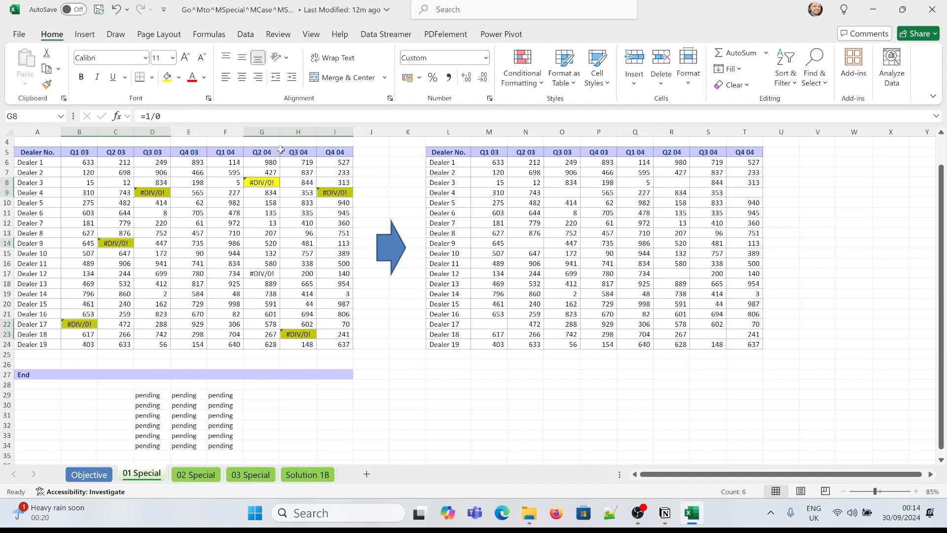
key(ctrl+z)
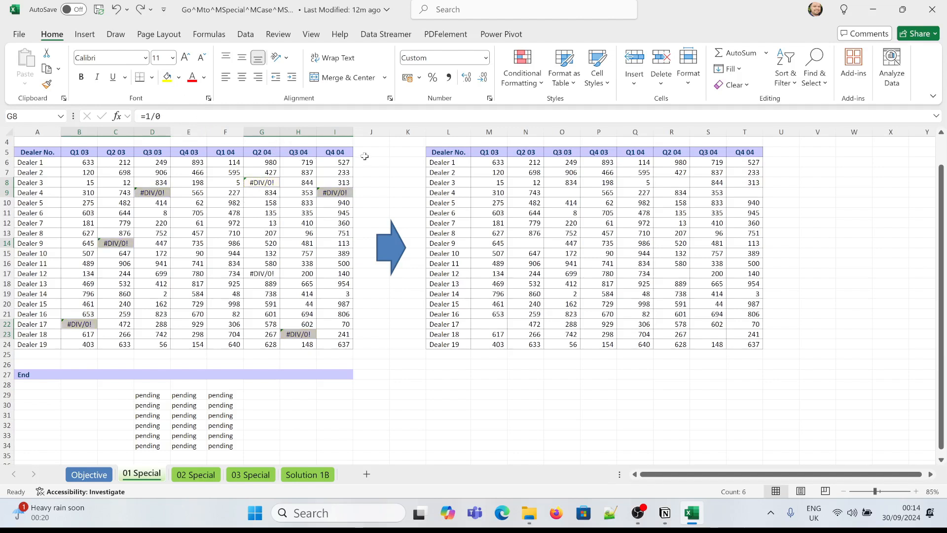
key(Delete)
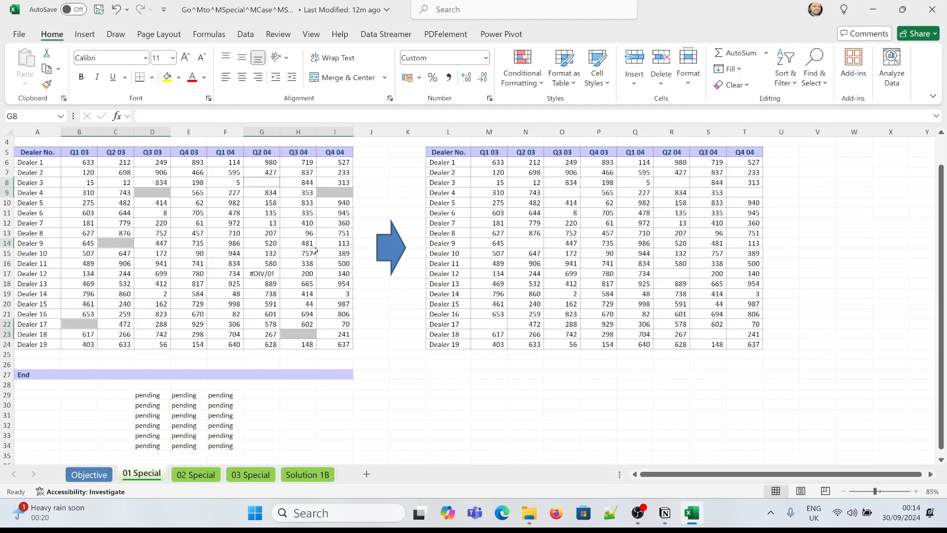
click(315, 250)
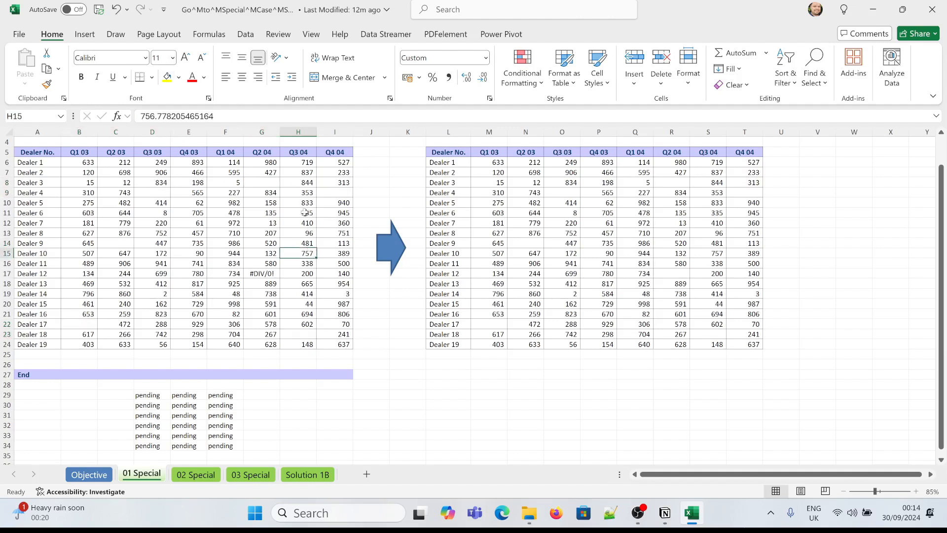
On the 01 Special sheet, use Go To Special on B6:I24 to select only the constant cells that are errors.
click(273, 275)
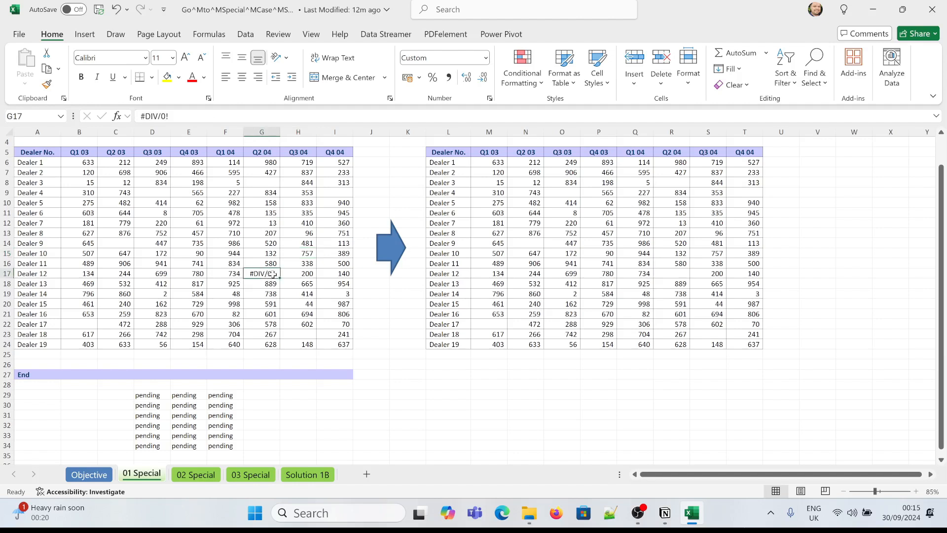
click(151, 173)
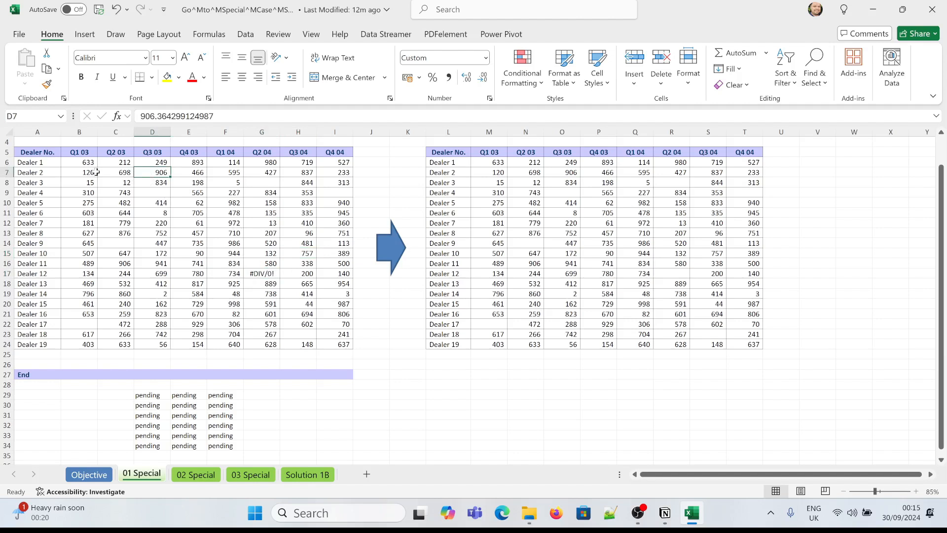
drag(89, 163, 337, 344)
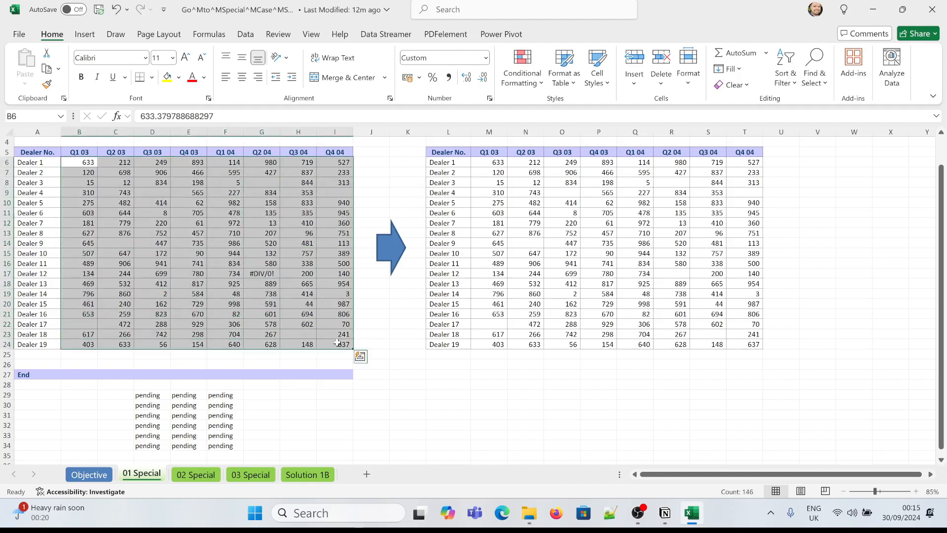
key(ctrl+g)
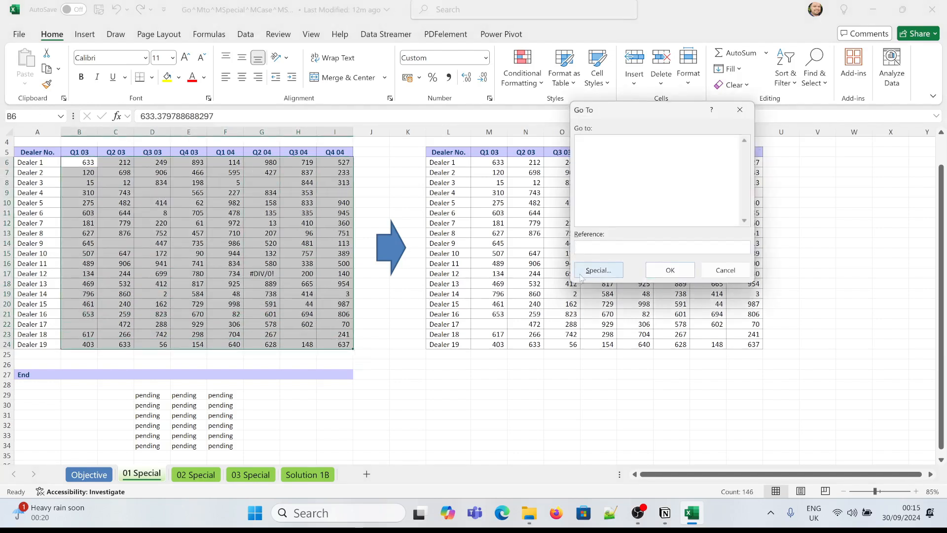
click(598, 271)
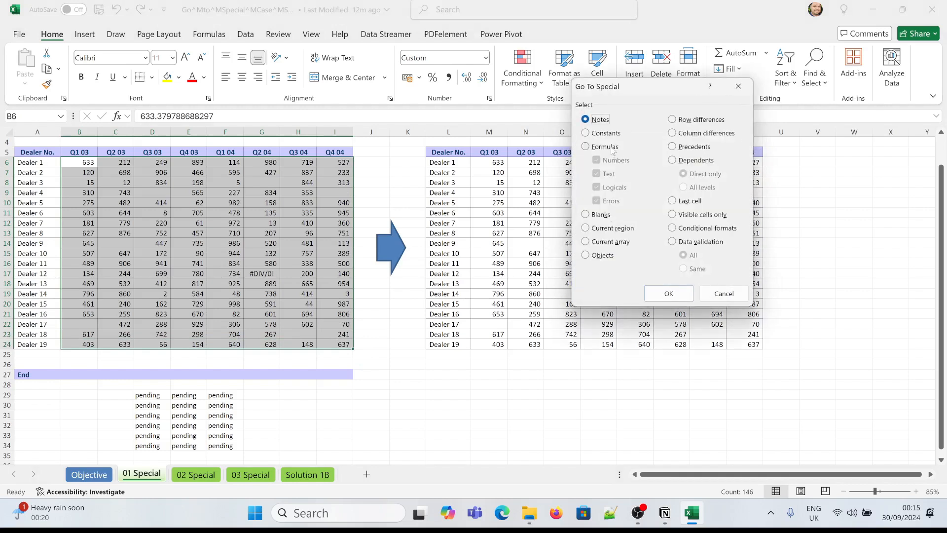
click(610, 139)
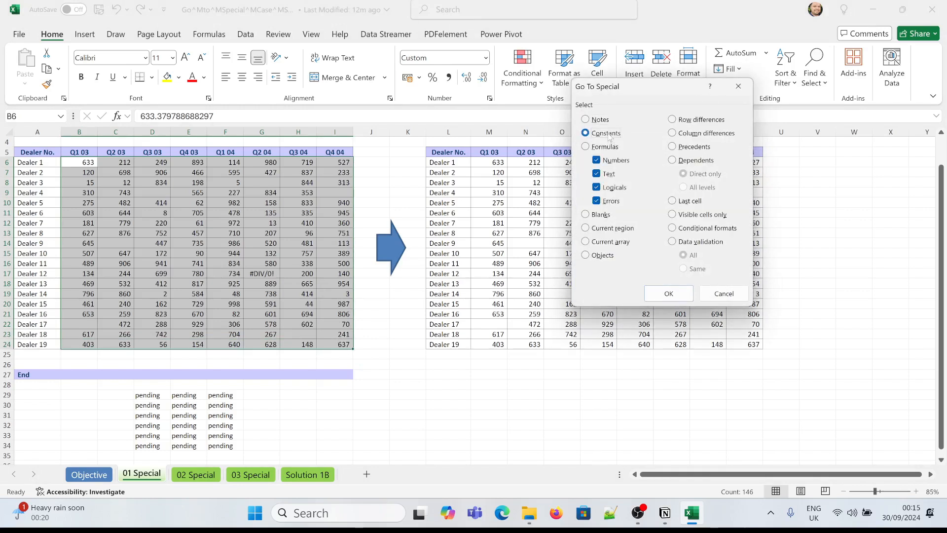
click(597, 160)
click(597, 173)
click(597, 187)
click(650, 295)
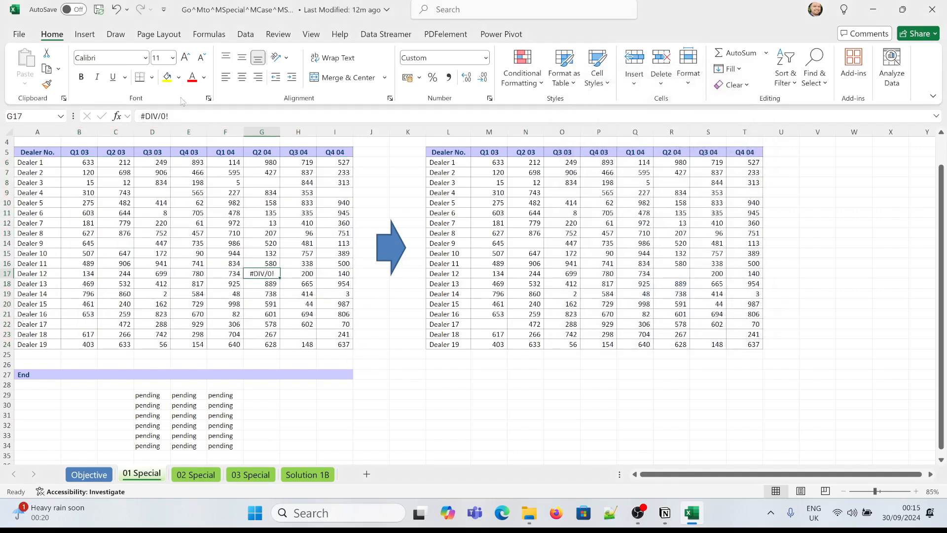
Try a yellow fill on the selected constant-error cell G17, undo it, and delete the cell's contents.
click(166, 77)
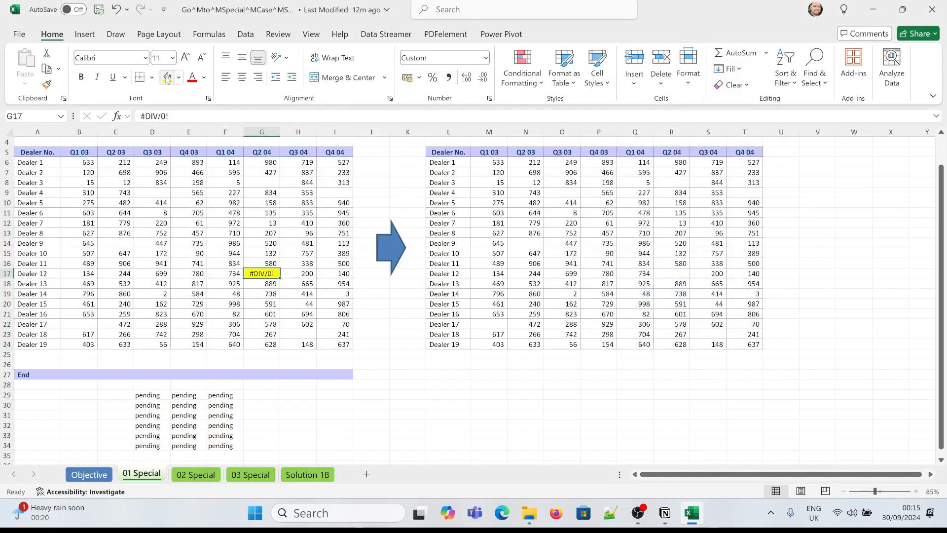
key(ctrl+z)
key(Delete)
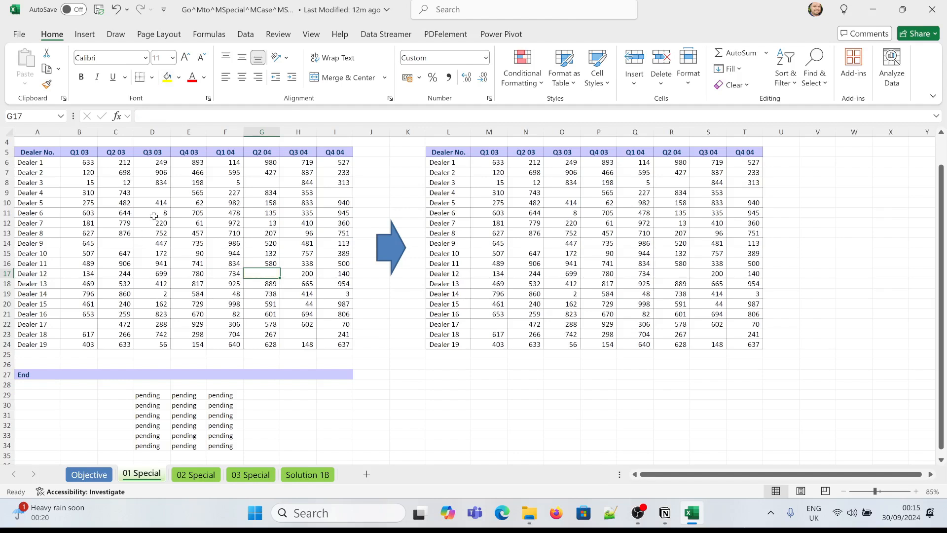
Review the Set 1 objectives on the Objective sheet and inspect the contents of B6:B9 on the 01 Special sheet.
click(107, 475)
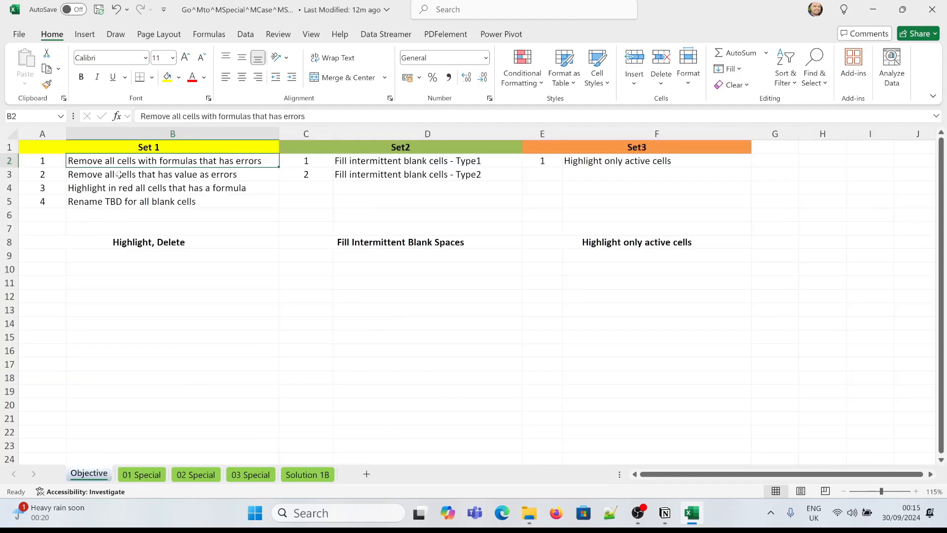
drag(119, 162, 122, 174)
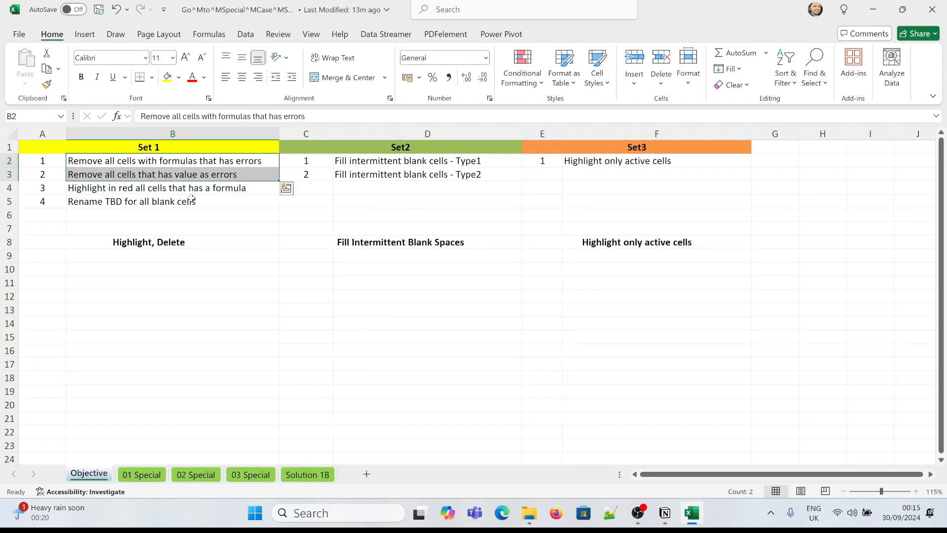
click(142, 475)
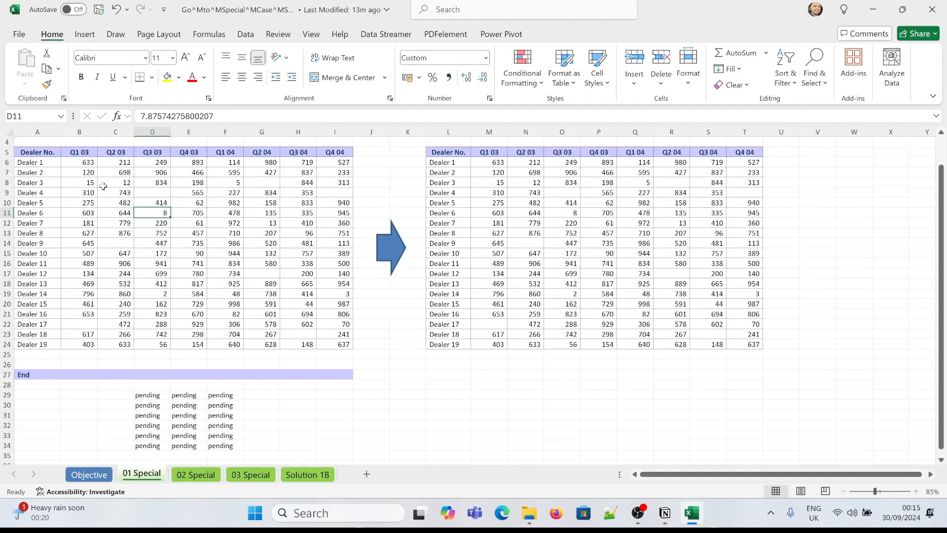
click(87, 163)
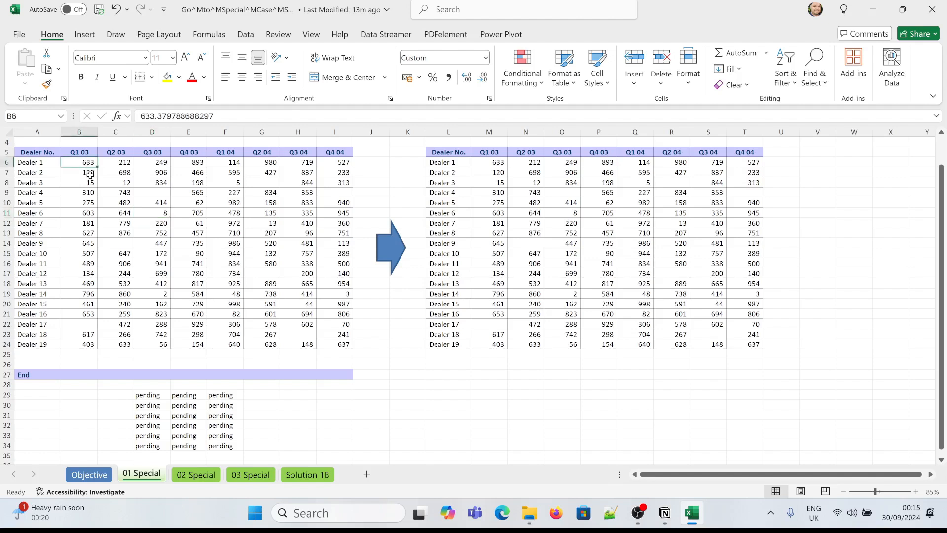
click(89, 173)
click(87, 183)
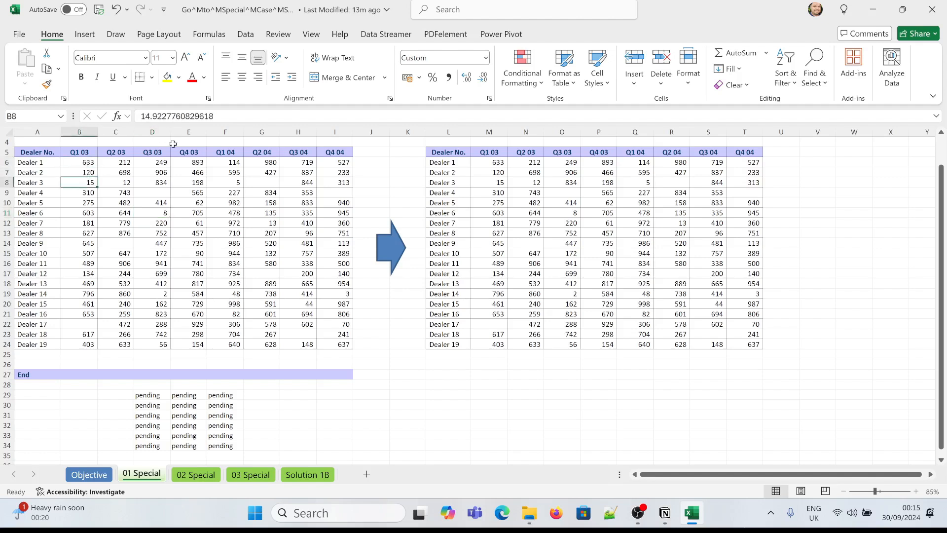
click(94, 199)
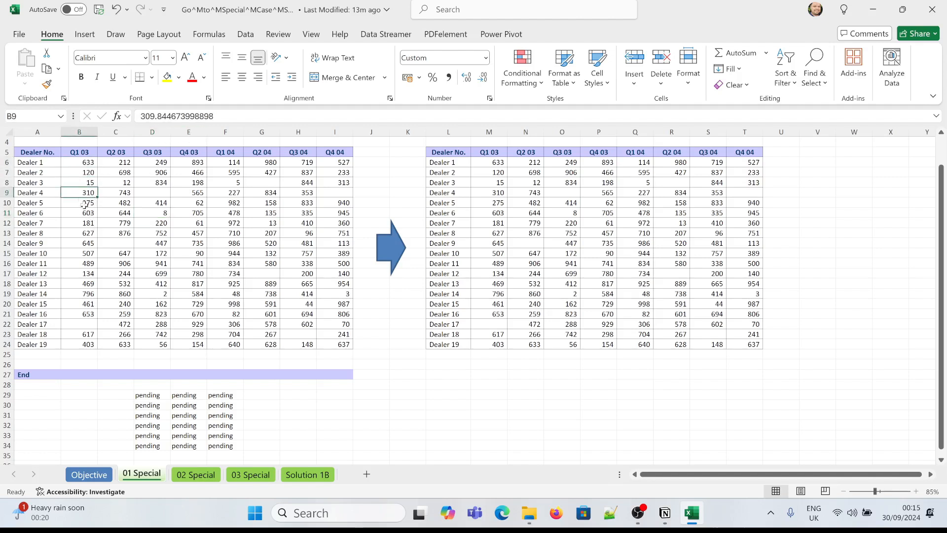
Use Go To Special on B6:I24 to select formula cells, excluding text and logical results, and fill them with red.
drag(79, 163, 335, 344)
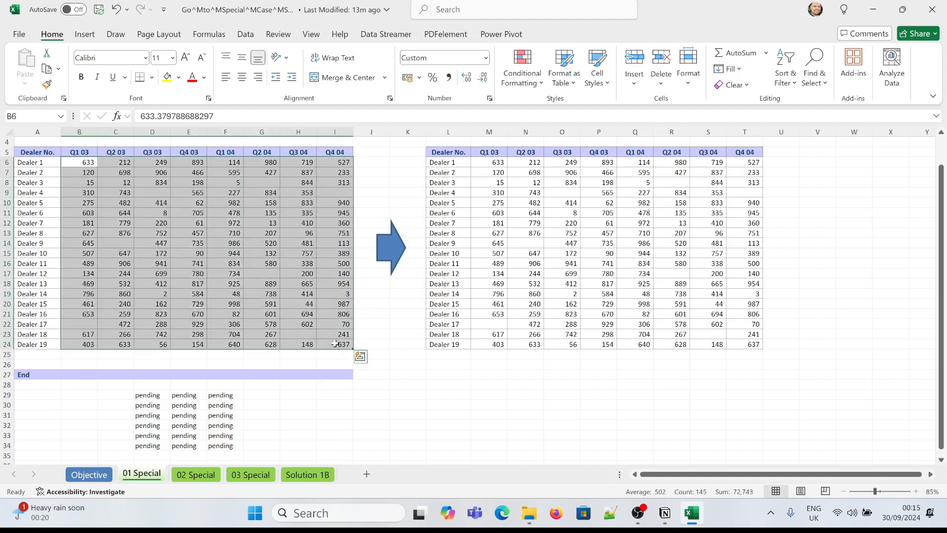
key(F5)
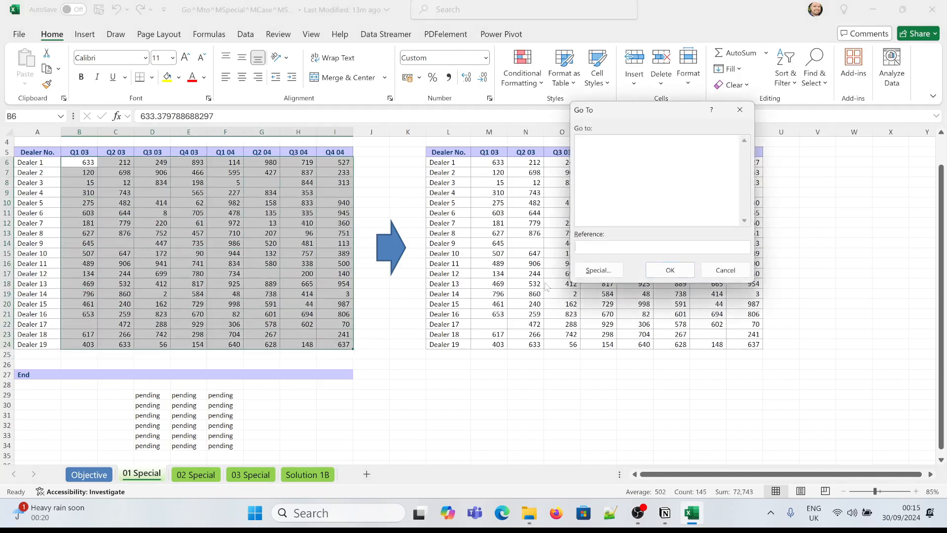
click(599, 270)
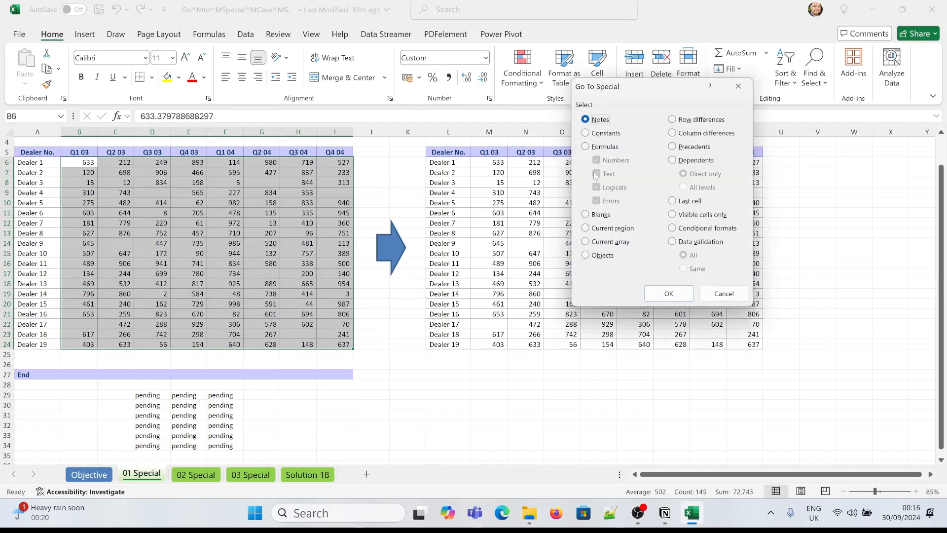
click(603, 148)
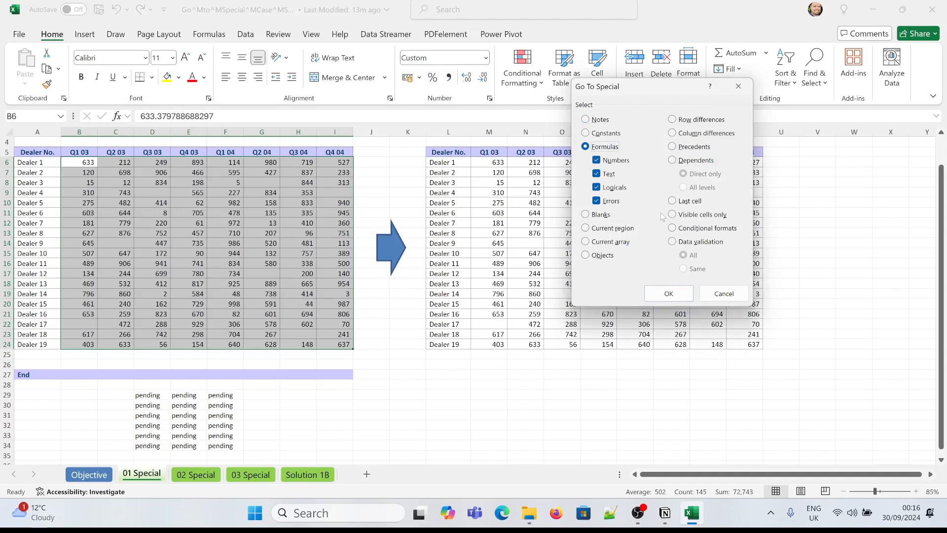
click(611, 175)
click(615, 188)
click(661, 295)
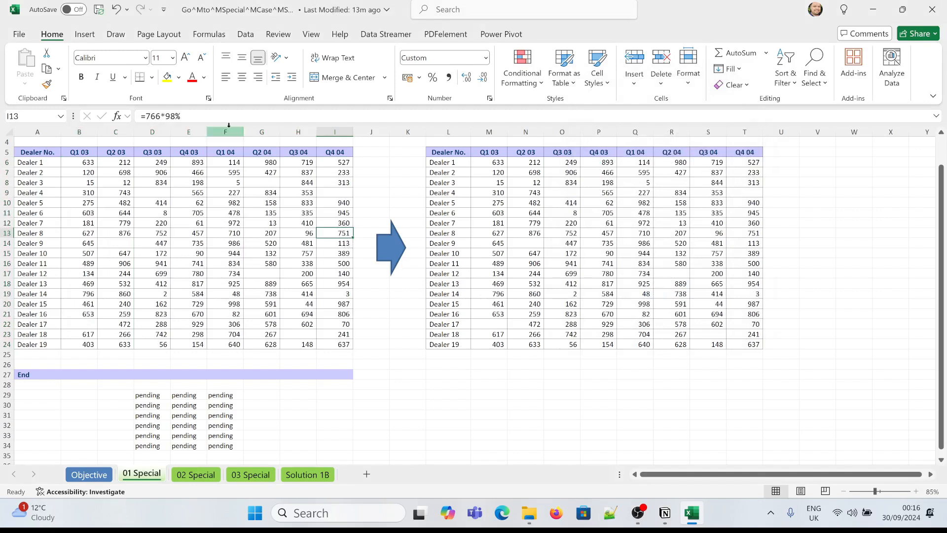
click(179, 77)
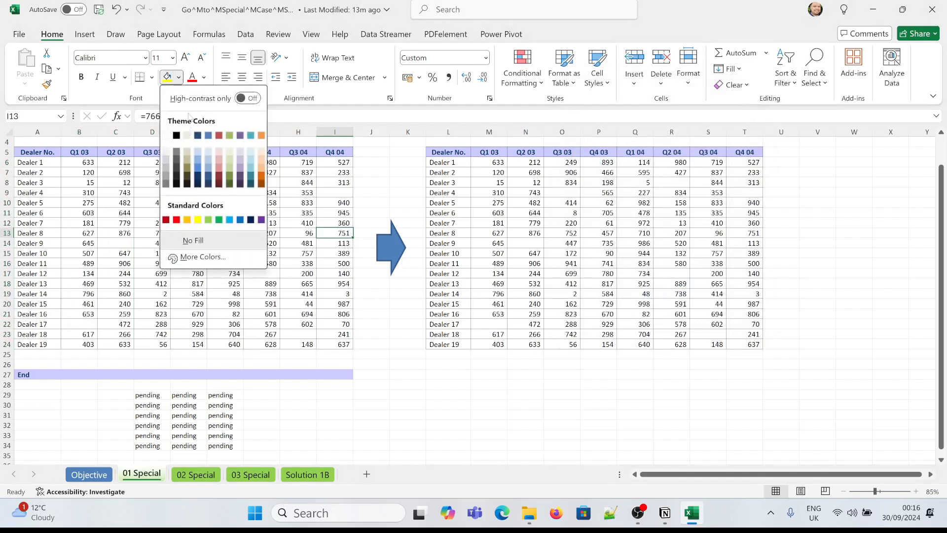
click(176, 219)
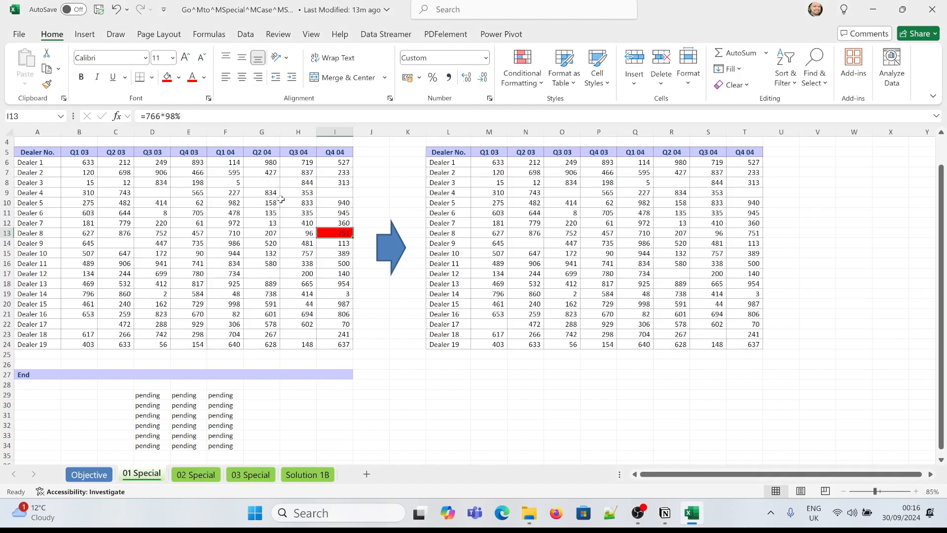
Following the fourth Set 1 objective, use Go To Special on B6:I24 of 01 Special to select the blanks and enter TBD in all of them.
click(87, 477)
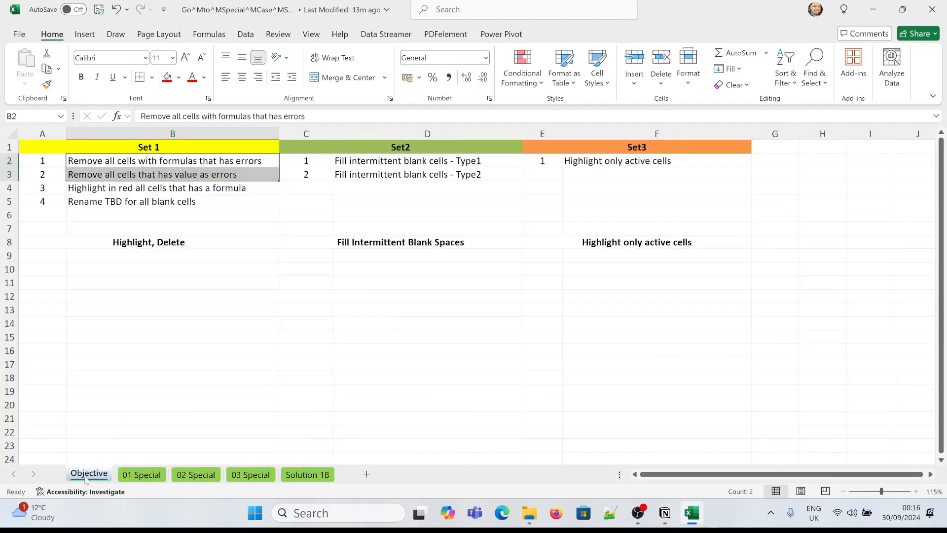
click(123, 203)
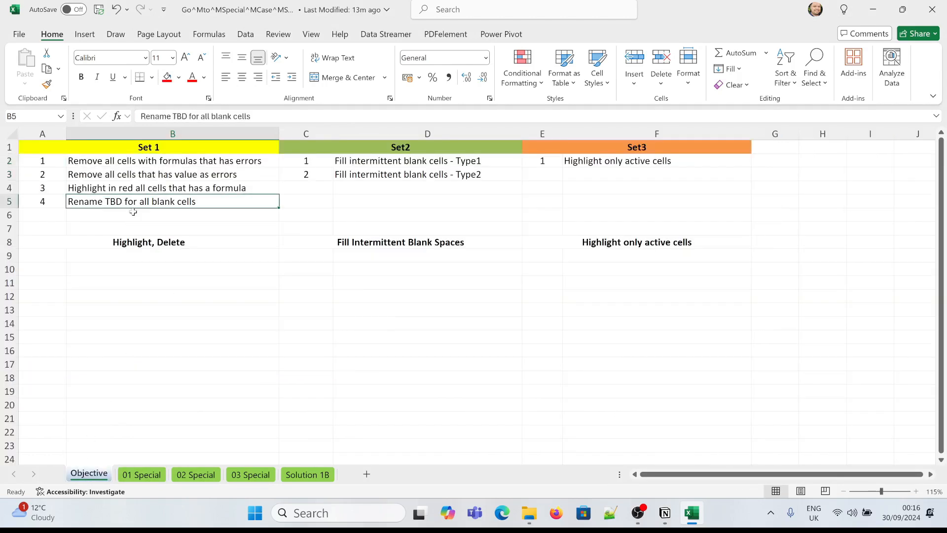
click(144, 474)
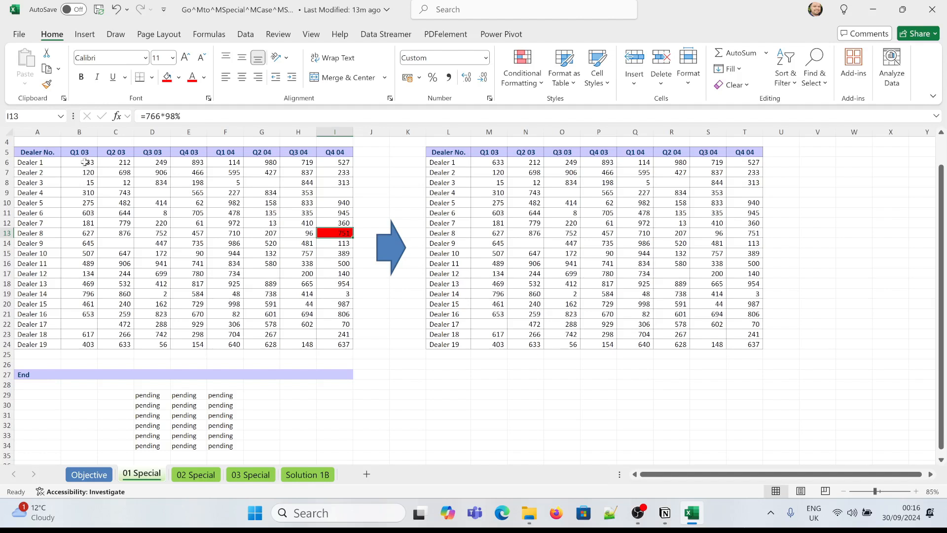
drag(83, 162, 330, 338)
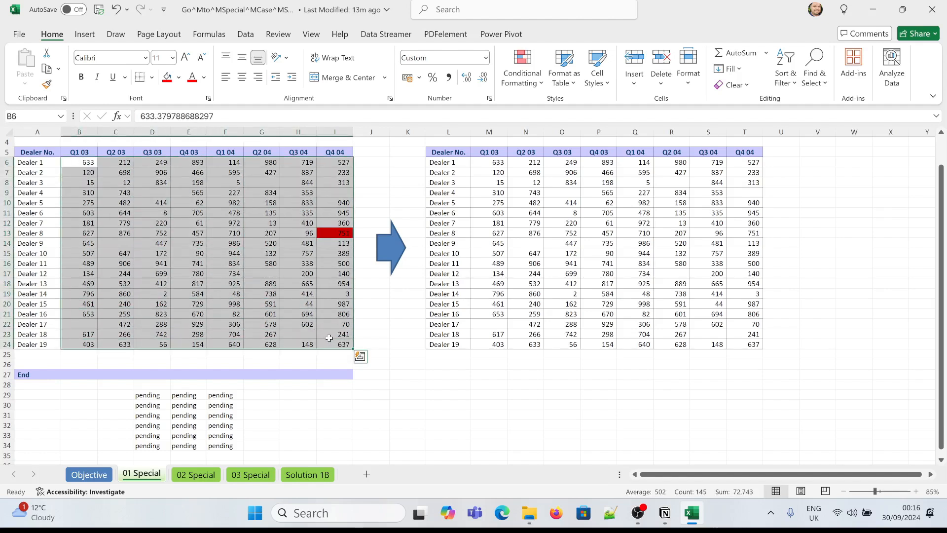
key(ctrl+g)
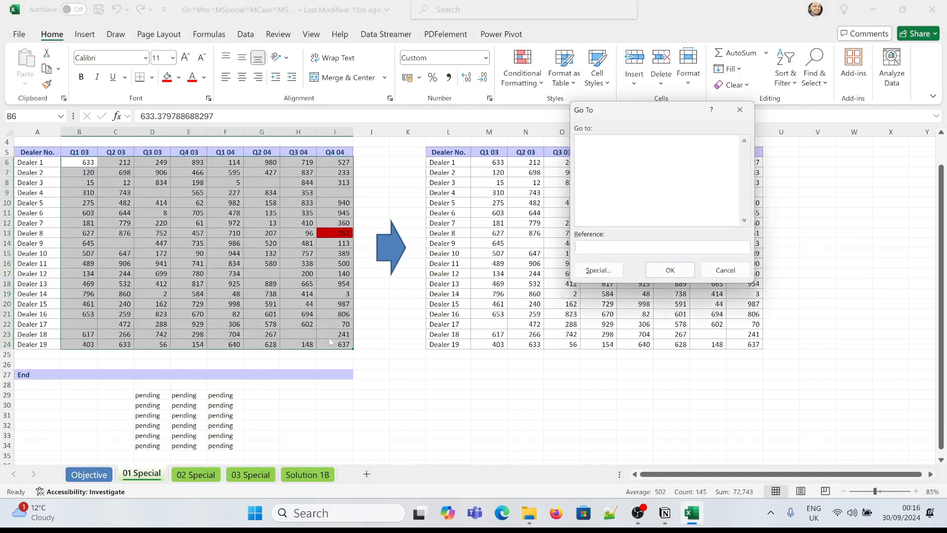
click(612, 270)
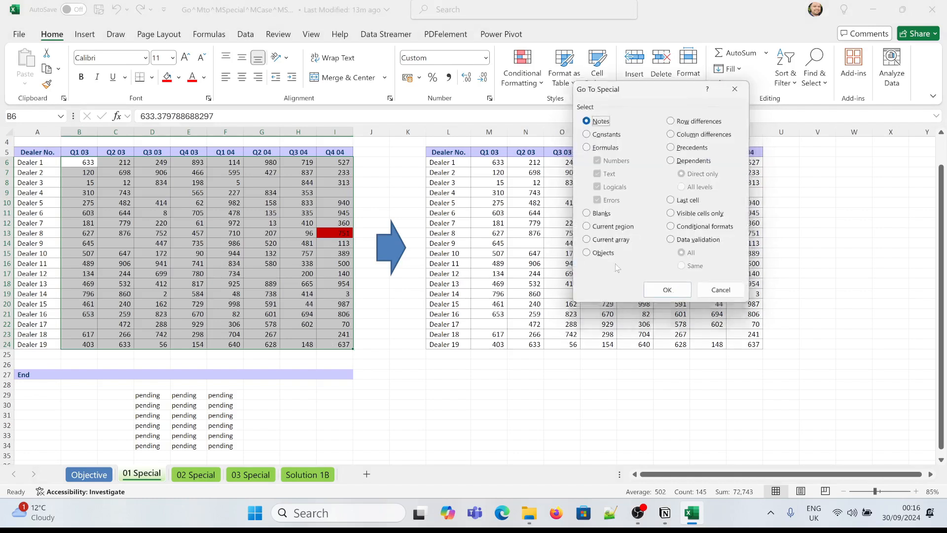
click(608, 216)
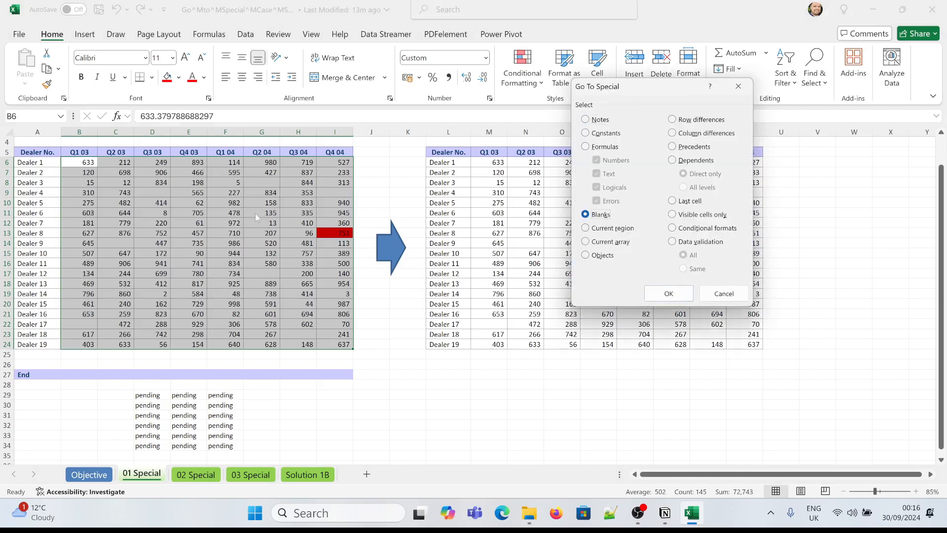
click(656, 292)
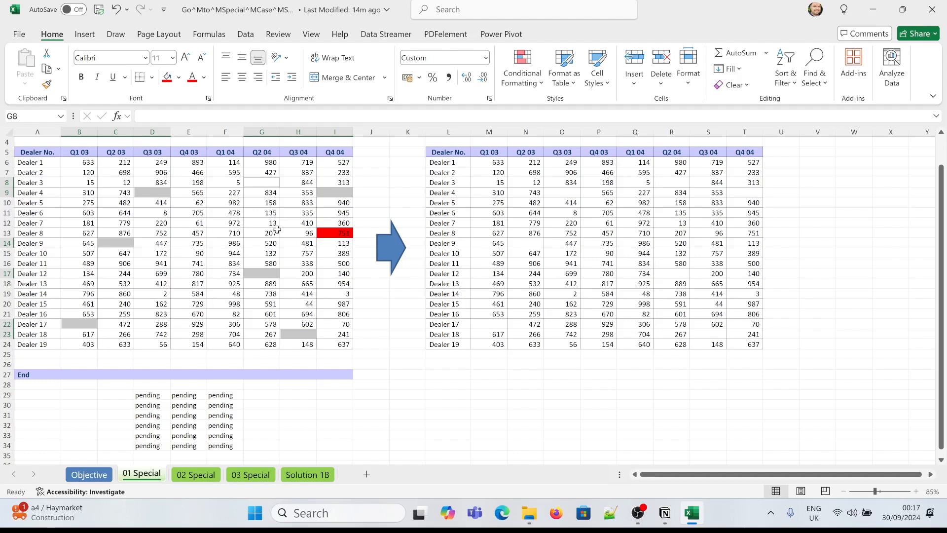
text(TBD)
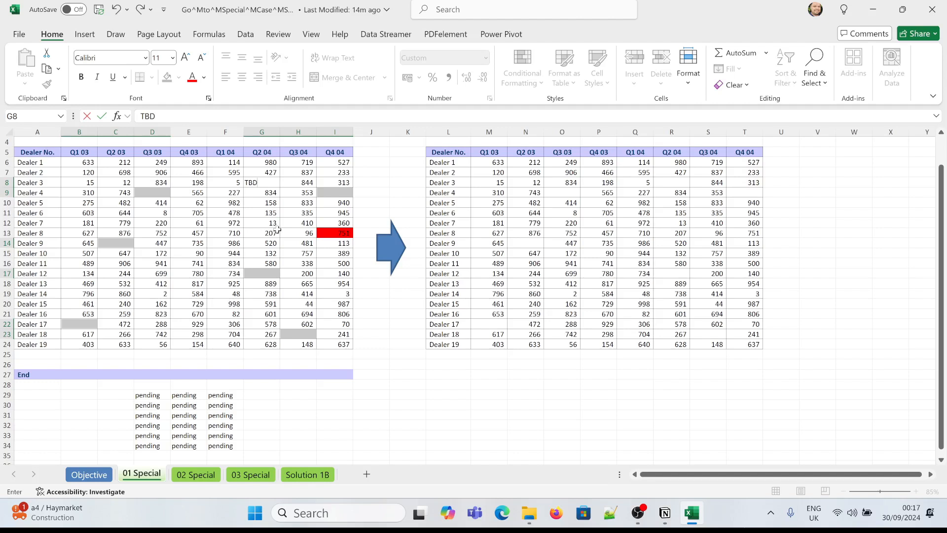
key(ctrl+Return)
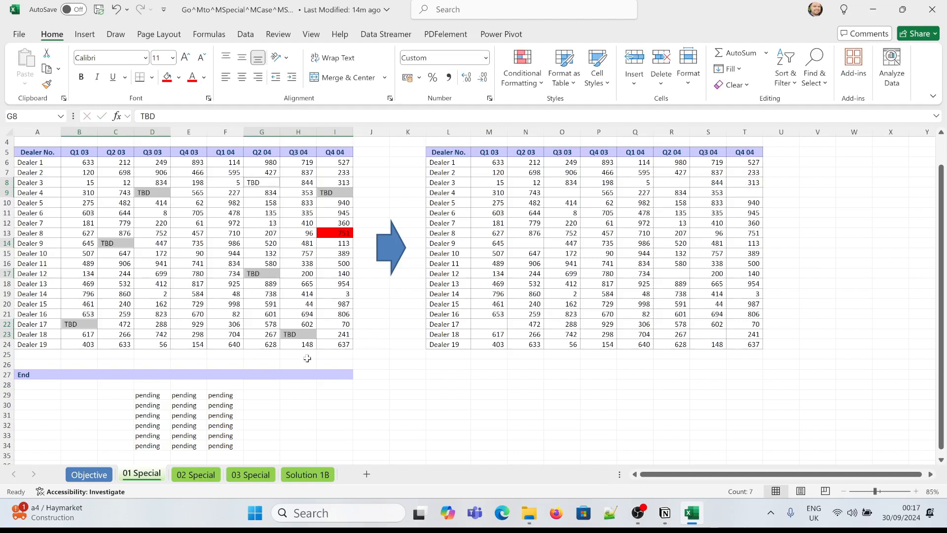
On the 02 Special sheet, use Go To Special to select the blanks in A4:C27 and fill them all with =A4, referencing the cell above.
click(89, 474)
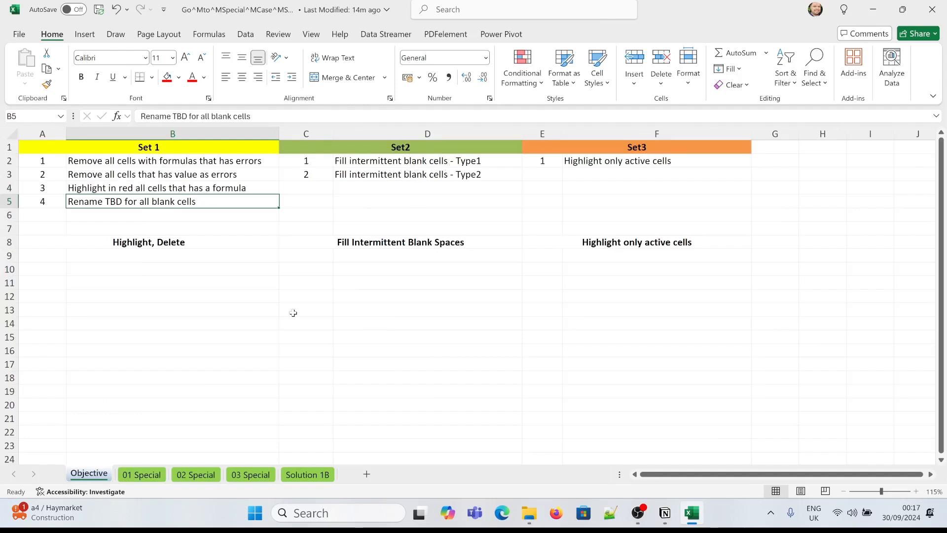
click(195, 477)
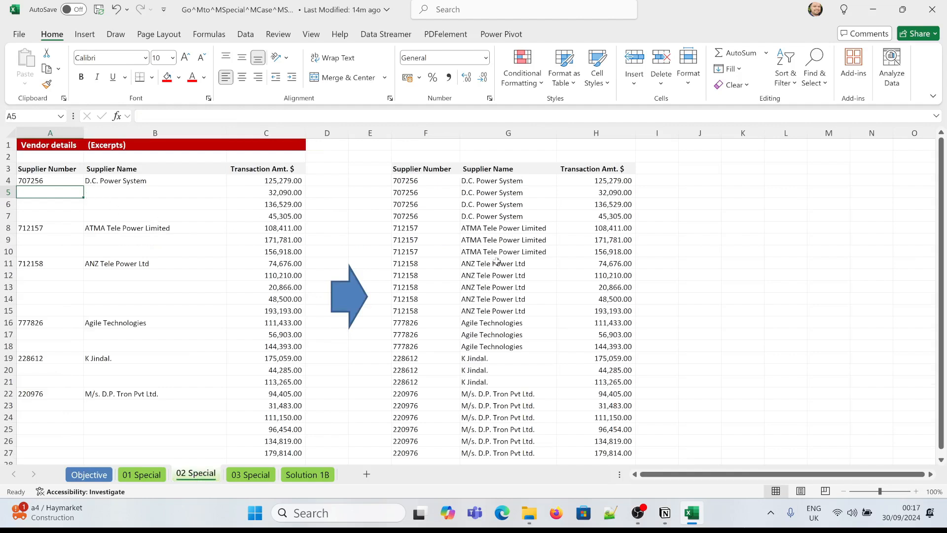
scroll(214, 268, down, 1)
scroll(213, 269, up, 1)
drag(65, 180, 275, 450)
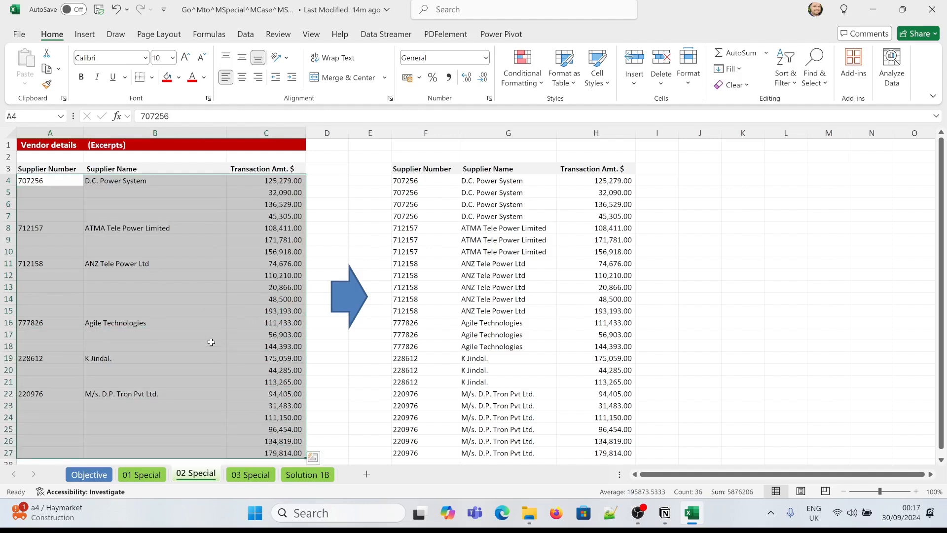
key(F5)
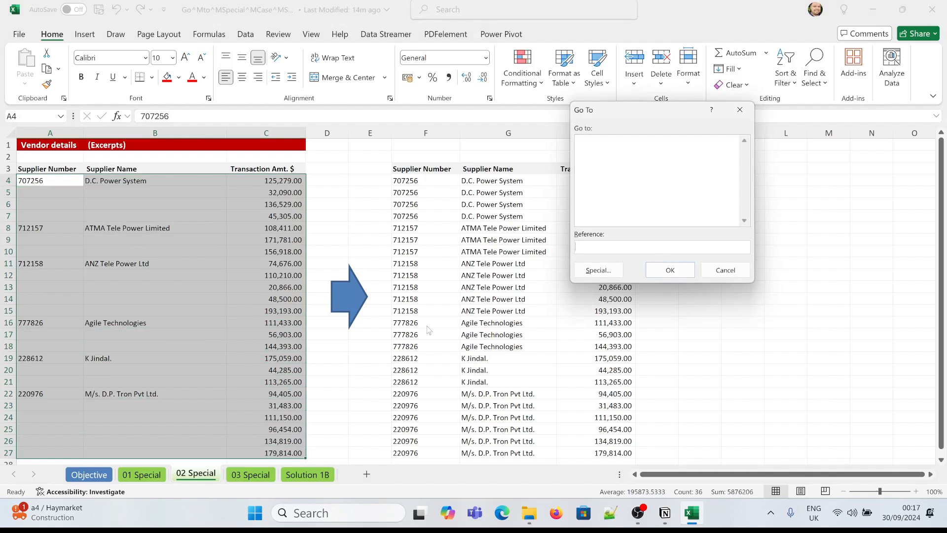
click(592, 271)
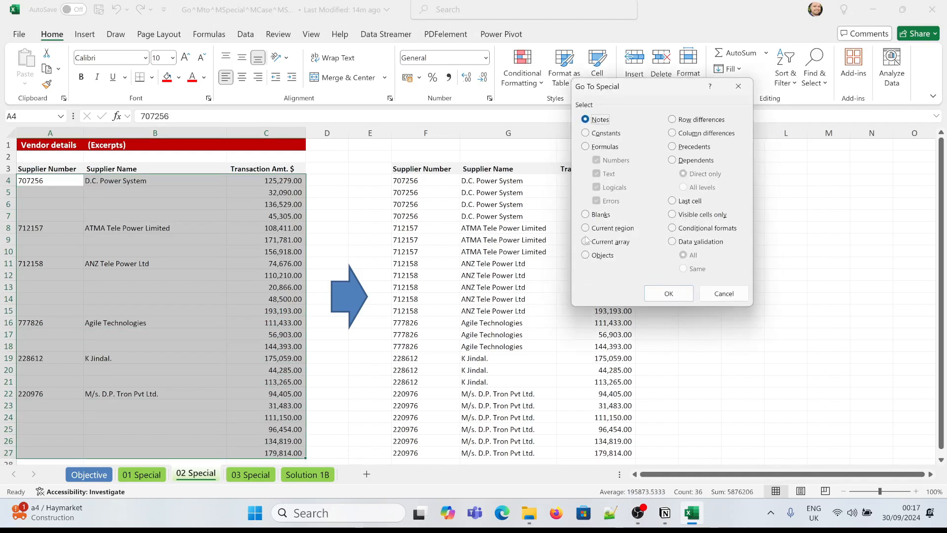
click(599, 215)
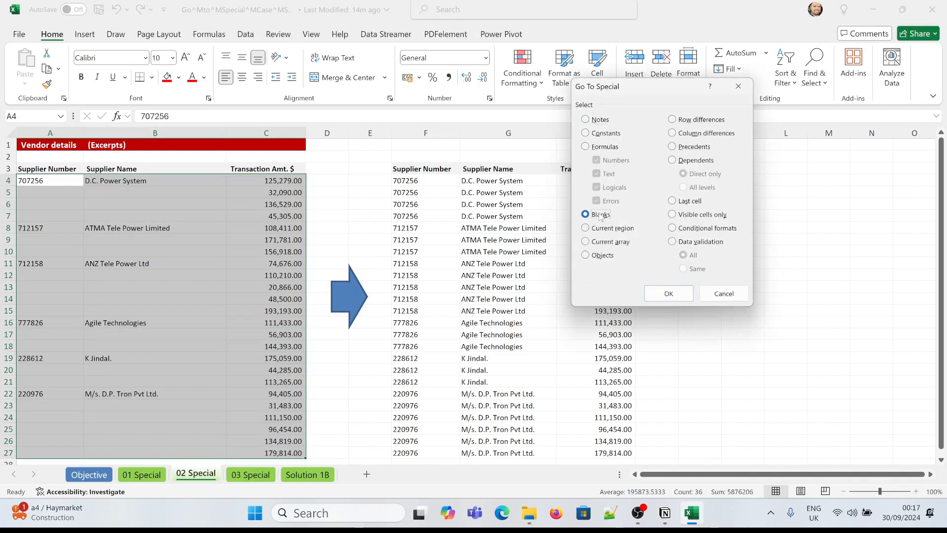
click(658, 296)
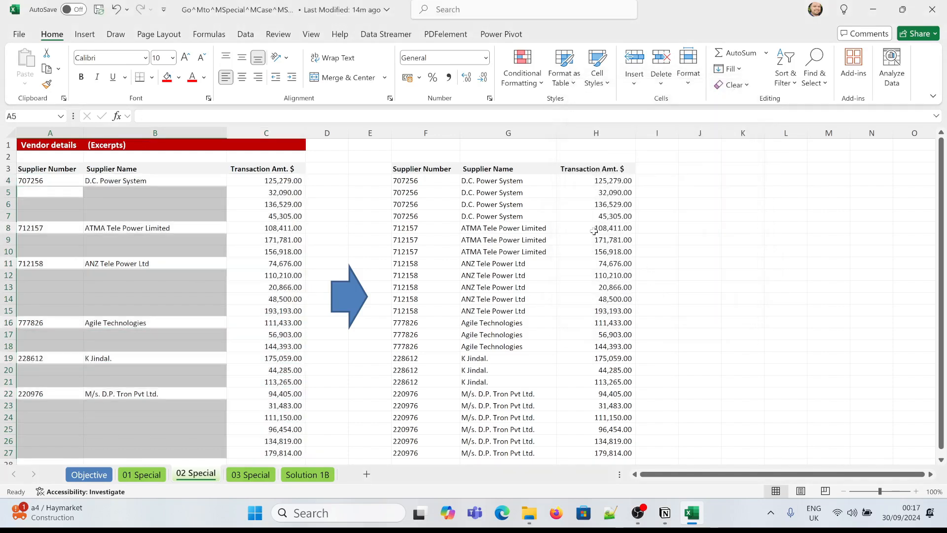
text(=)
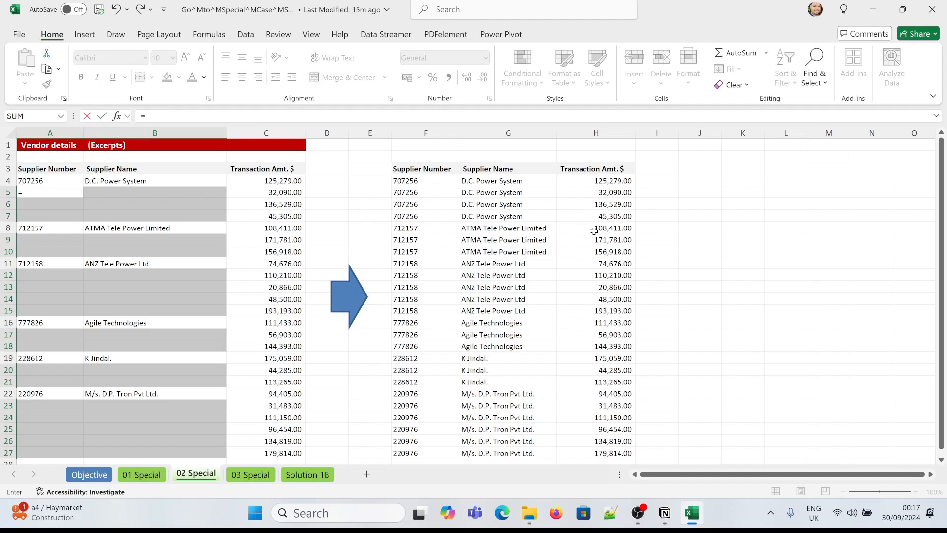
key(Up)
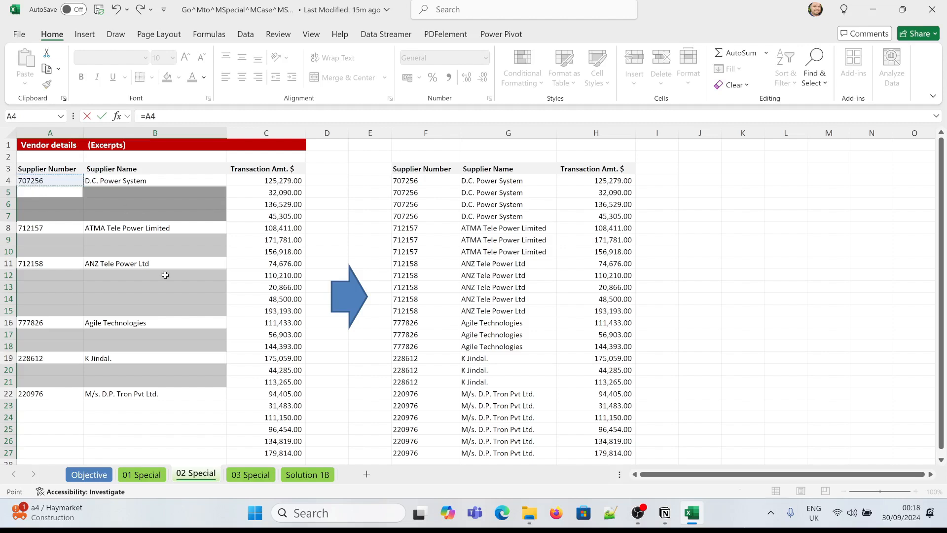
key(ctrl+Return)
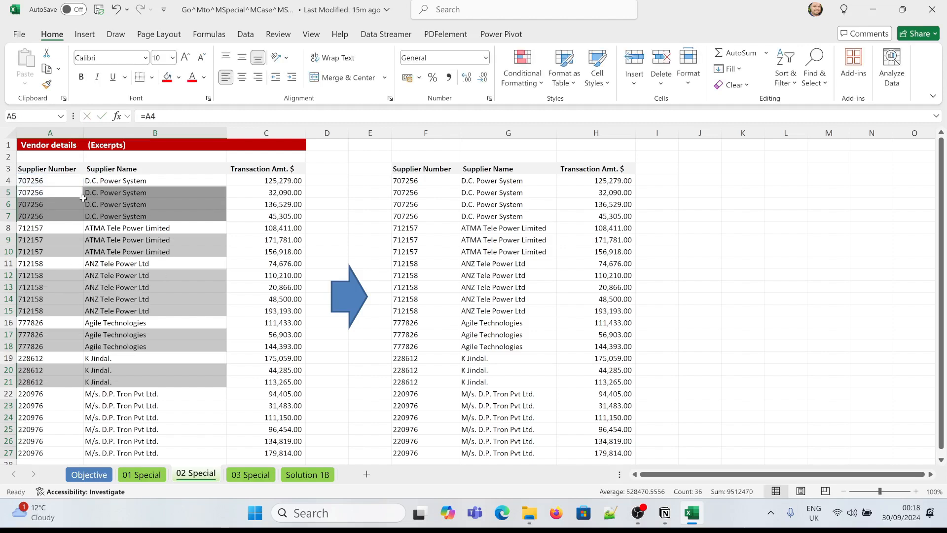
On the 03 Special sheet, use Go To Special to select the blanks in A4:C22 and fill them all with =A5, referencing the cell below.
click(250, 474)
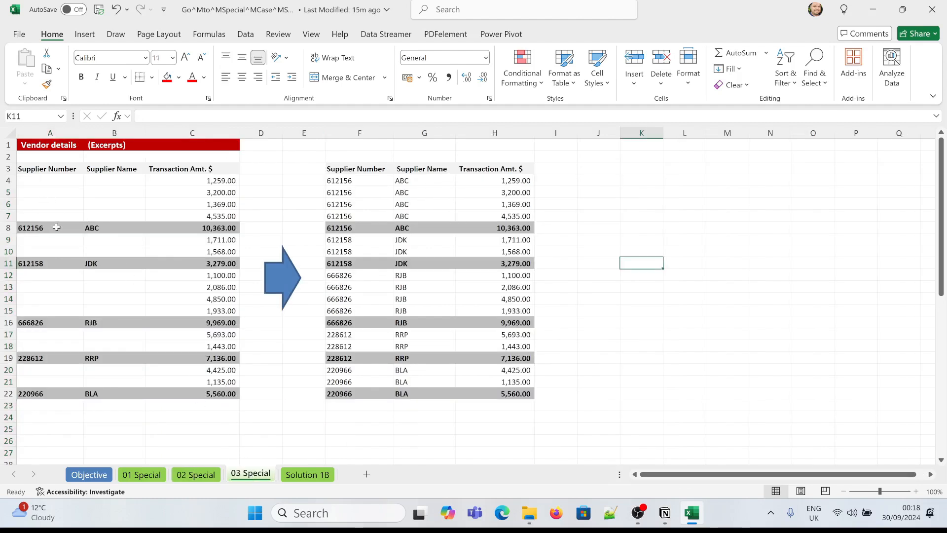
drag(48, 182, 215, 388)
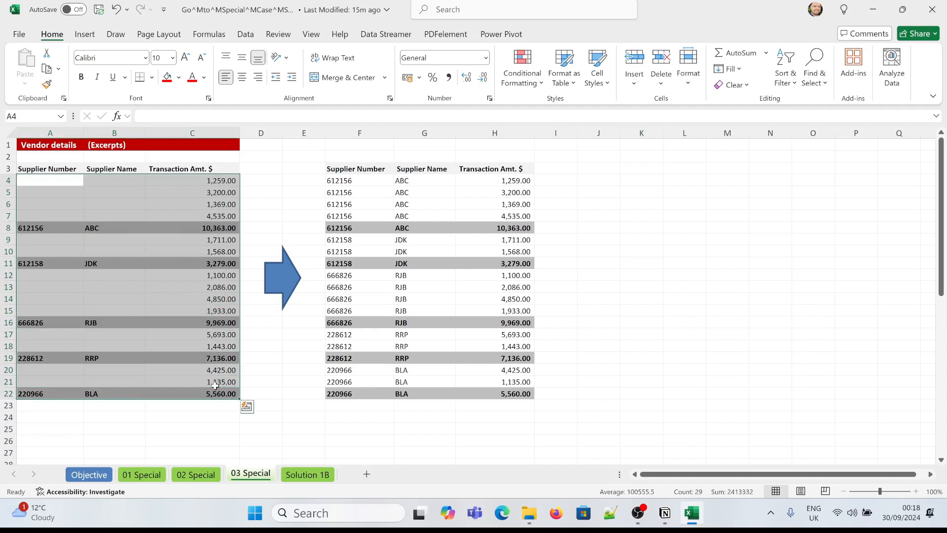
key(F5)
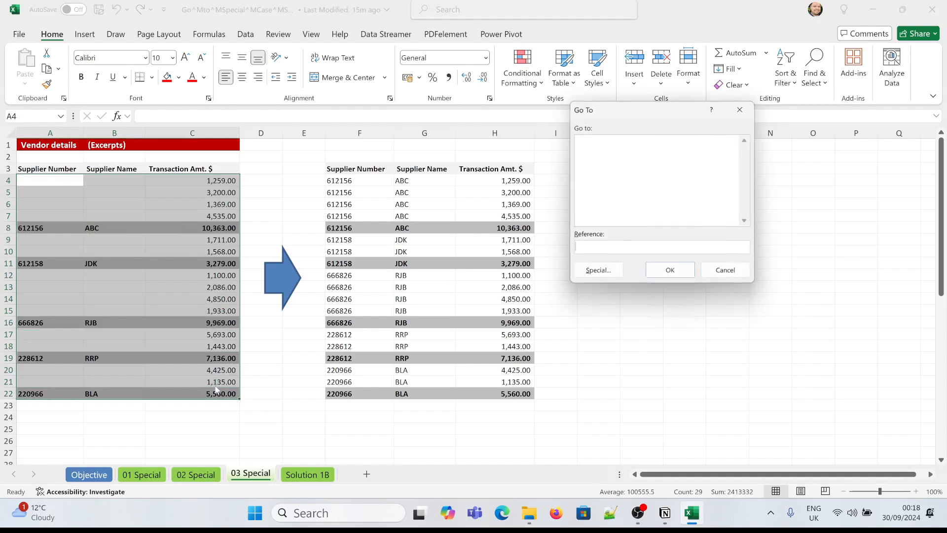
click(592, 275)
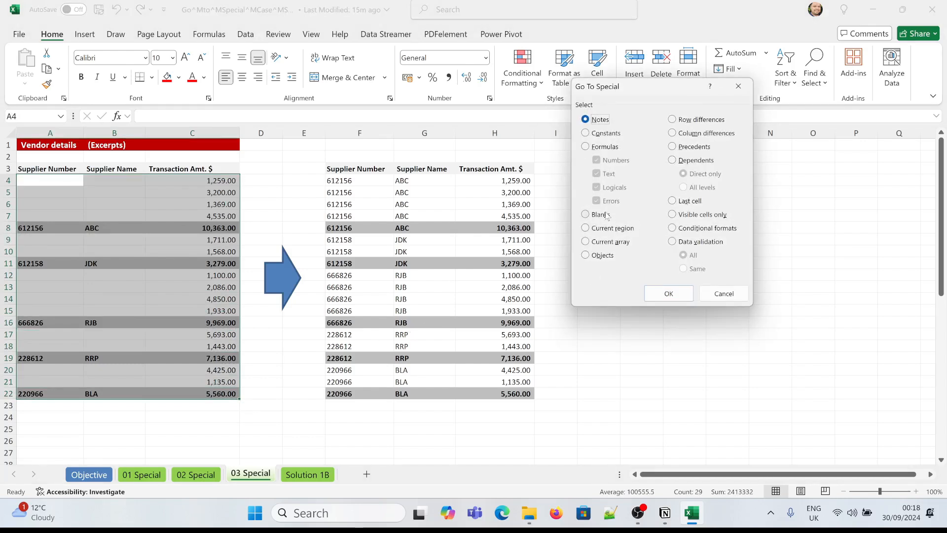
click(607, 216)
click(655, 291)
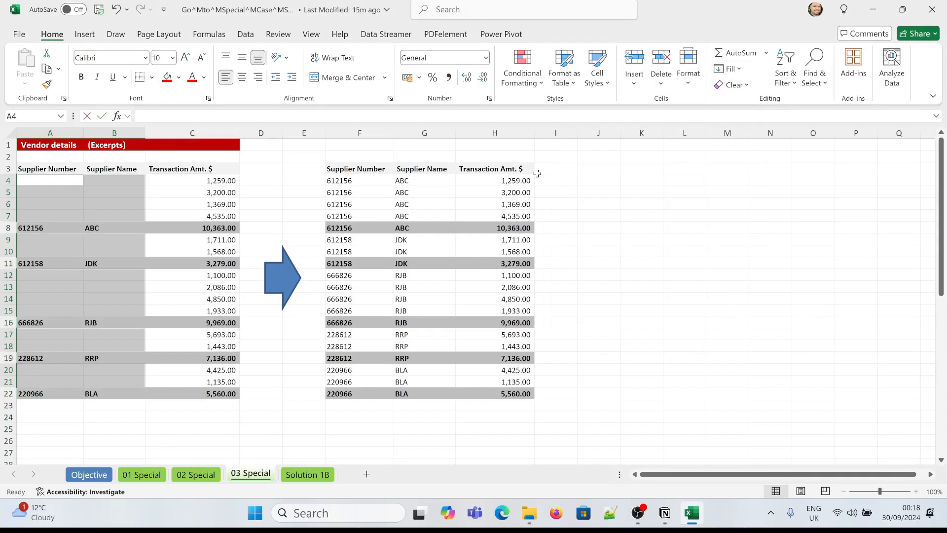
text(=)
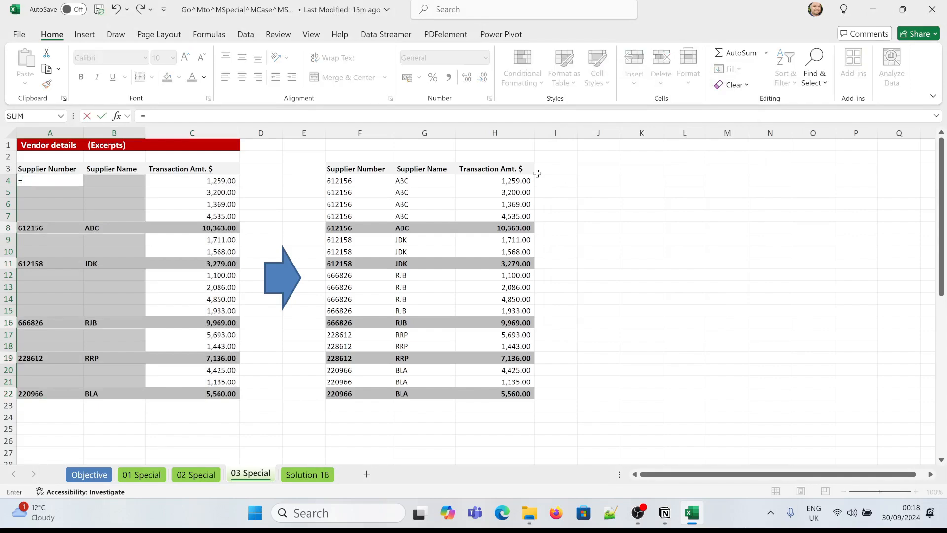
key(Down)
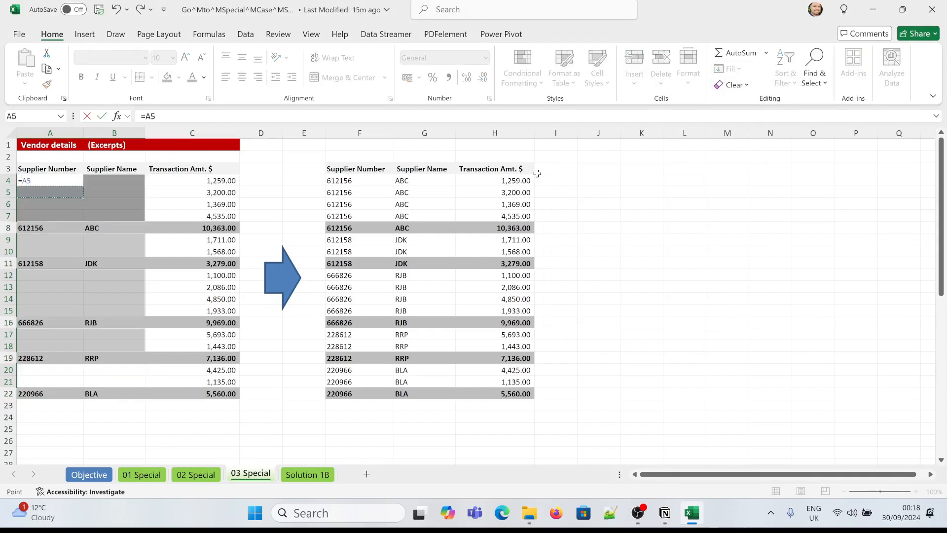
key(ctrl+Return)
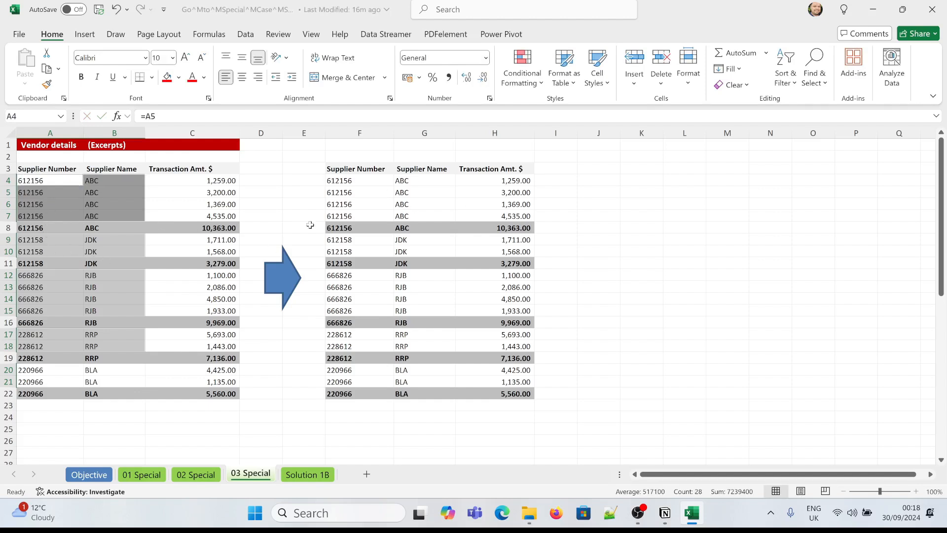
Review the Set3 objective on the Objective sheet and examine the D.C. Power System group's detail rows and the sample result on Solution 1B.
click(85, 475)
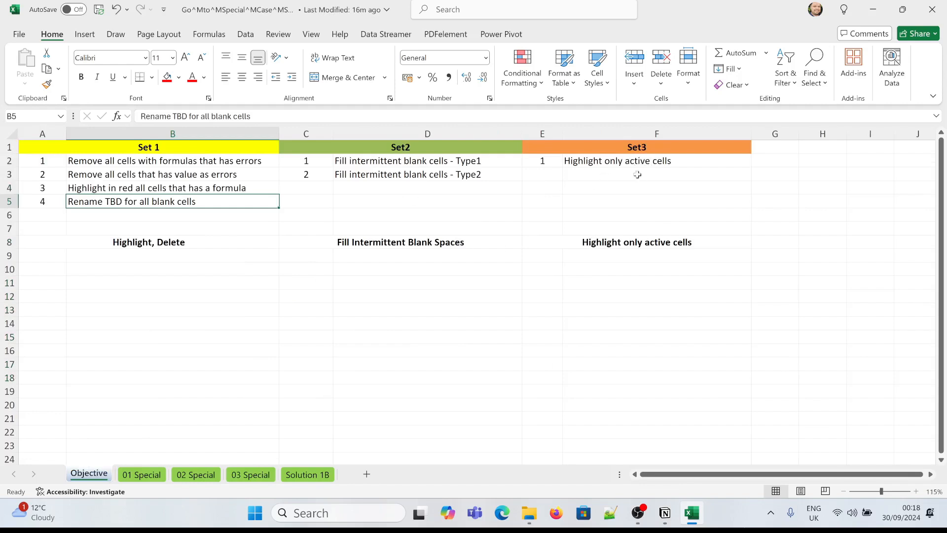
click(295, 476)
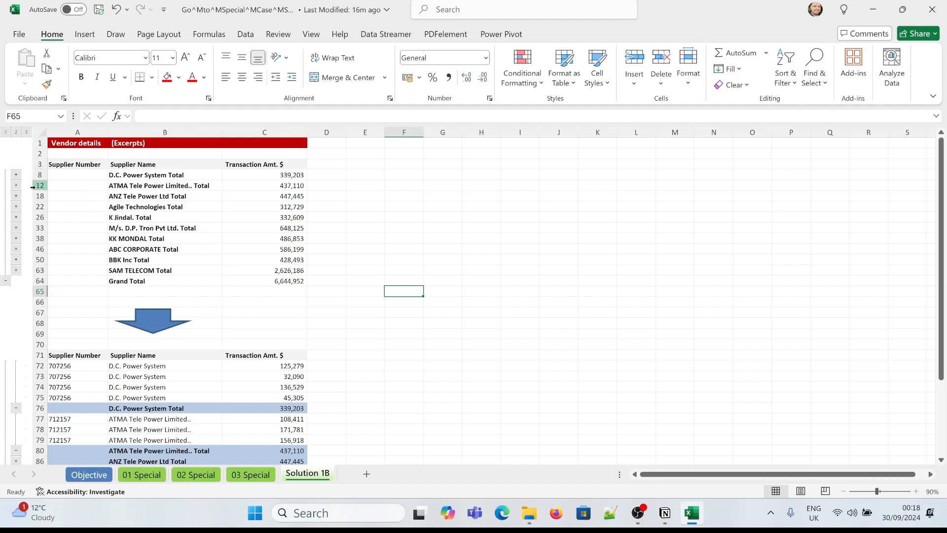
click(16, 175)
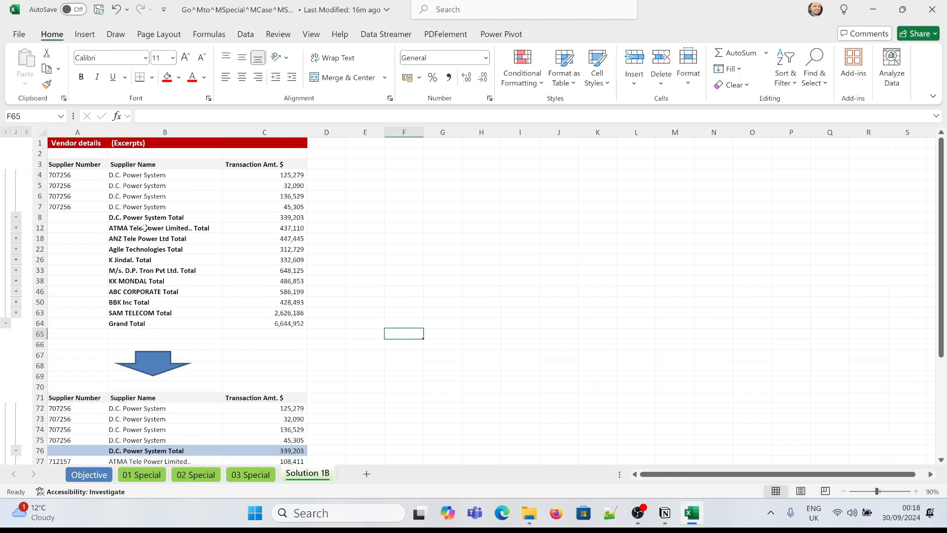
scroll(237, 301, down, 1)
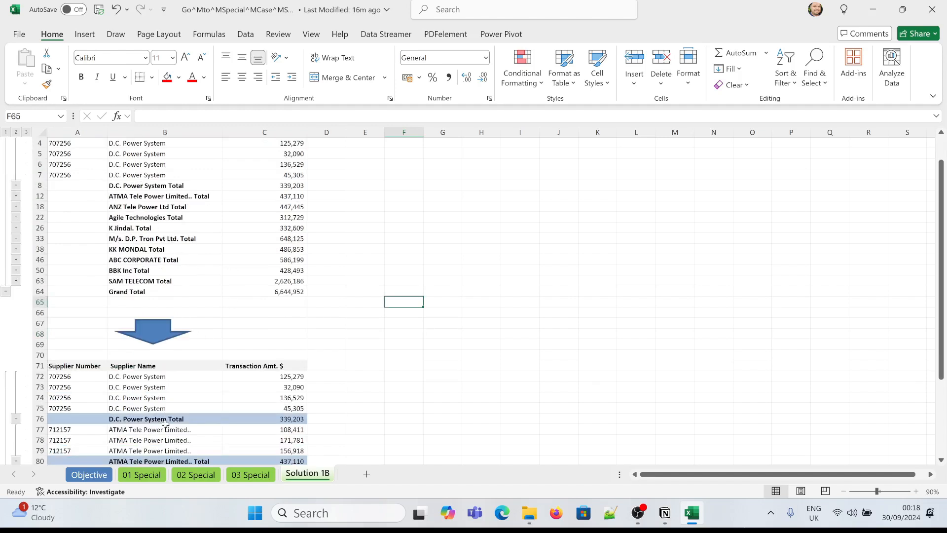
click(16, 186)
scroll(96, 210, up, 1)
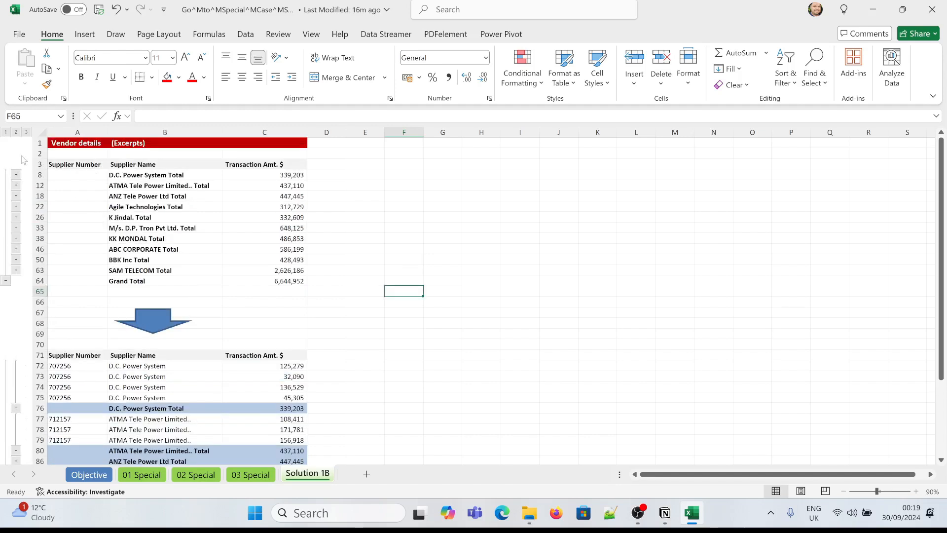
Use Go To Special on the collapsed range A8:C64 of Solution 1B to select visible cells only and fill them with theme blue.
click(88, 179)
drag(88, 180, 299, 280)
key(ctrl+g)
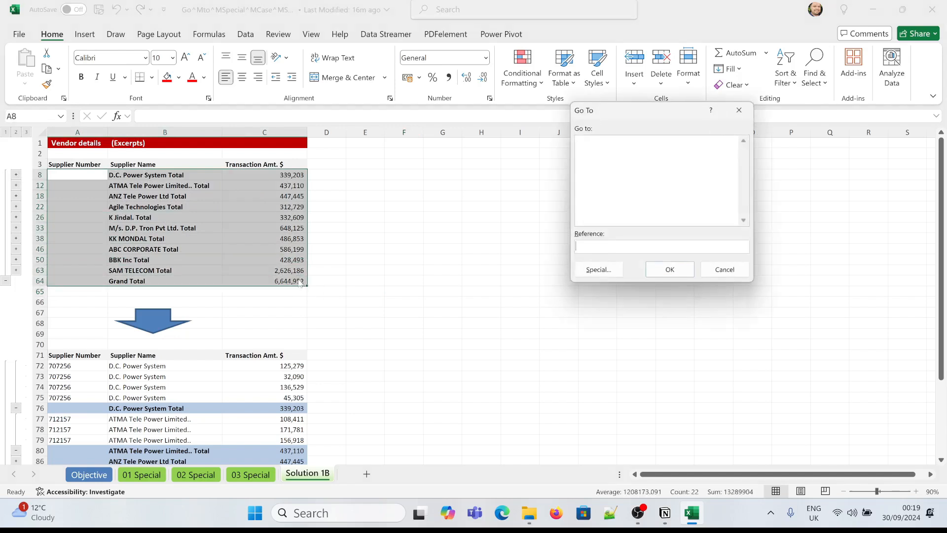
click(609, 270)
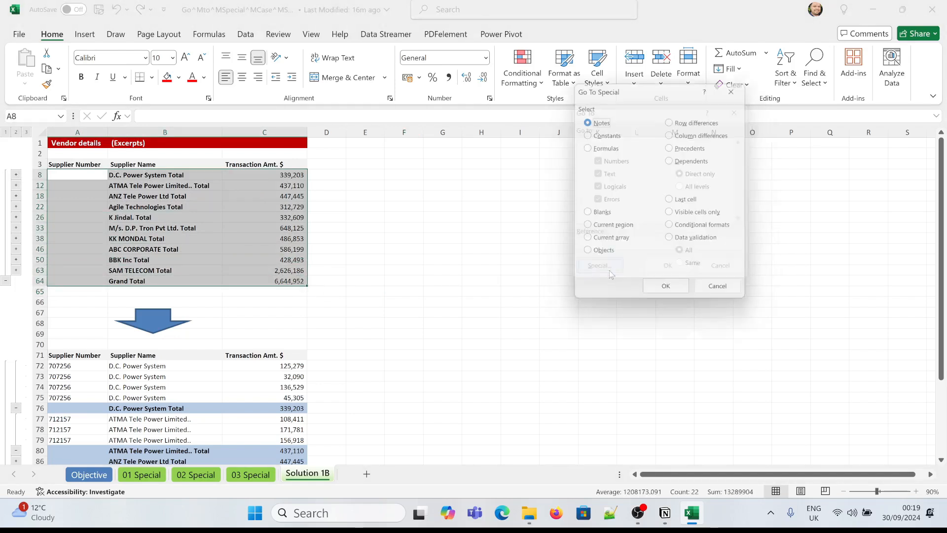
click(674, 215)
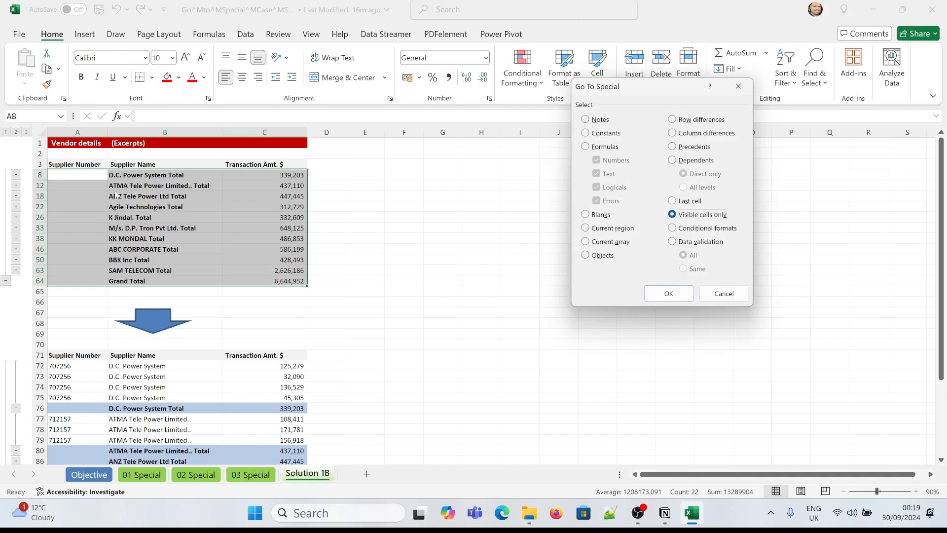
click(652, 294)
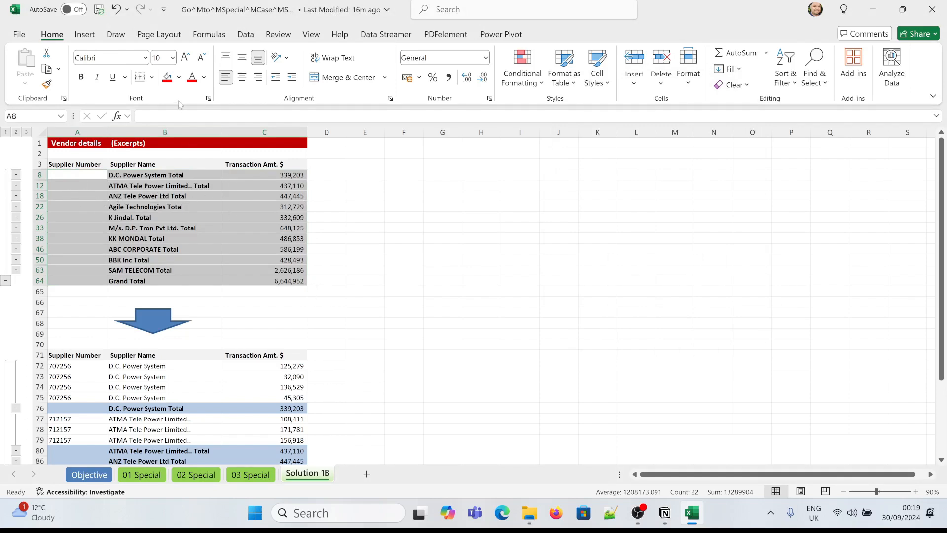
click(179, 80)
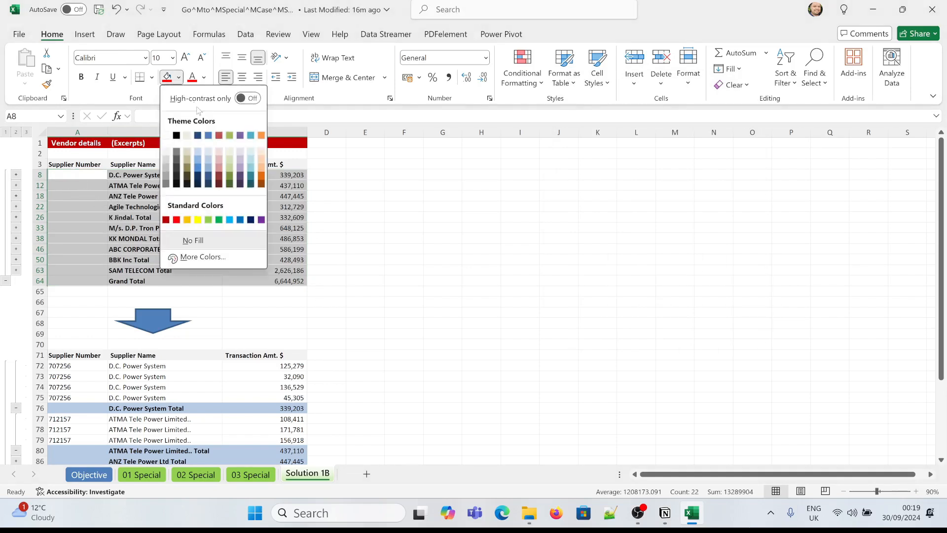
click(209, 137)
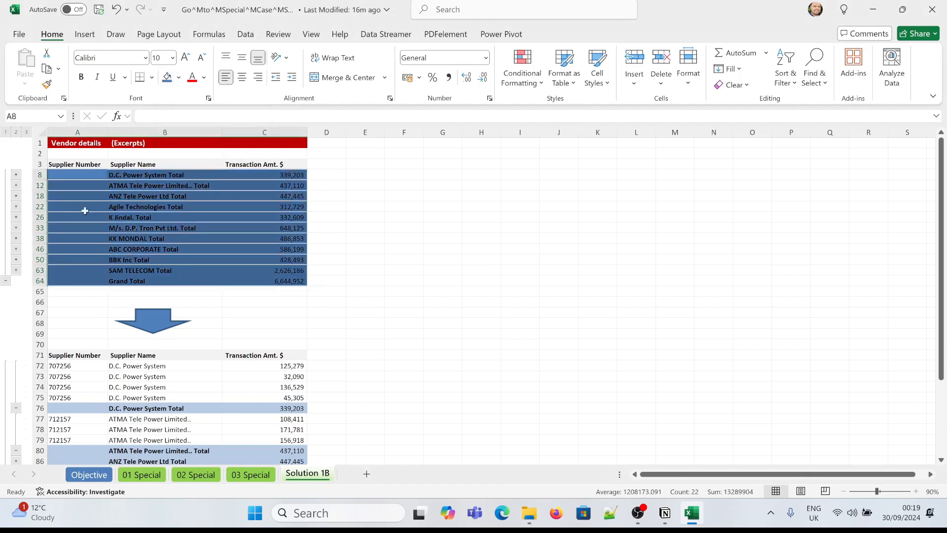
Expand the D.C. Power System and ATMA Tele Power Limited groups to check the fill on their detail rows, and collapse them again.
click(68, 189)
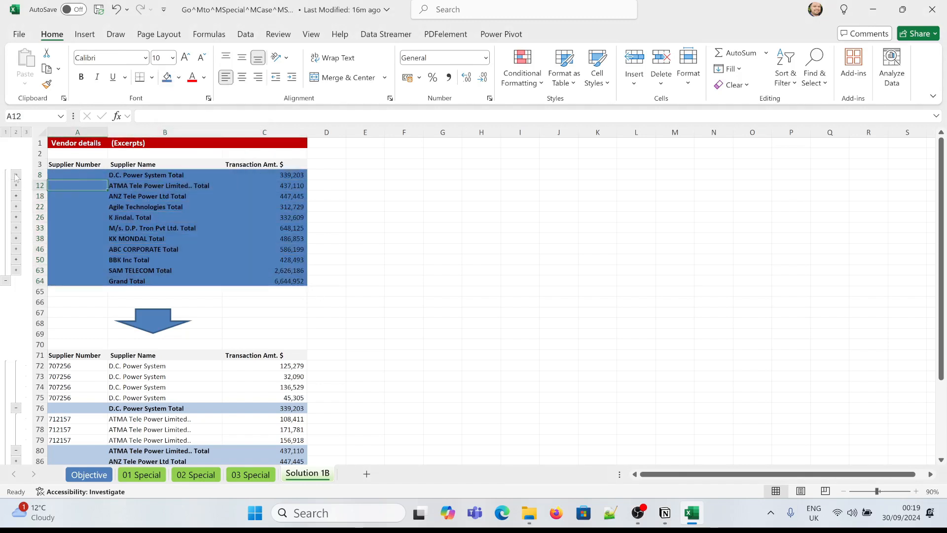
click(15, 176)
click(16, 228)
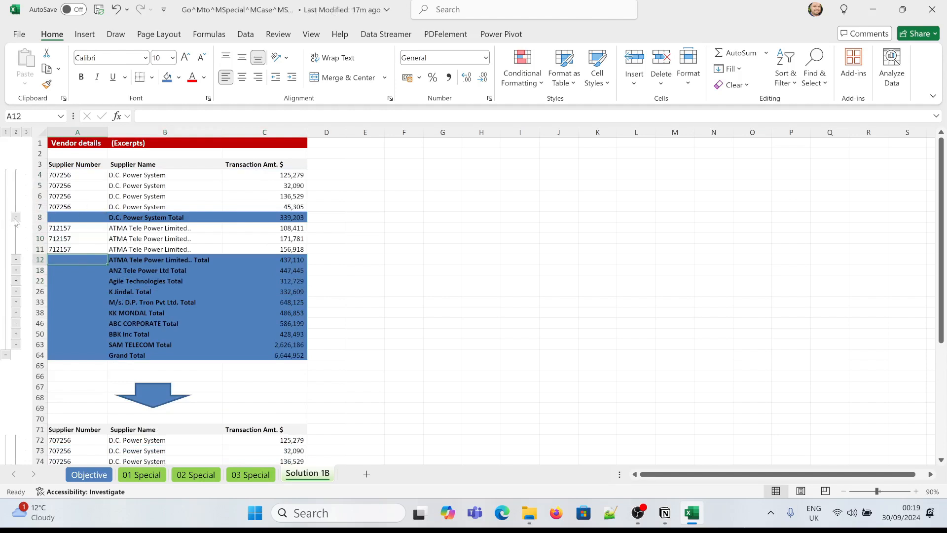
click(16, 218)
click(16, 218)
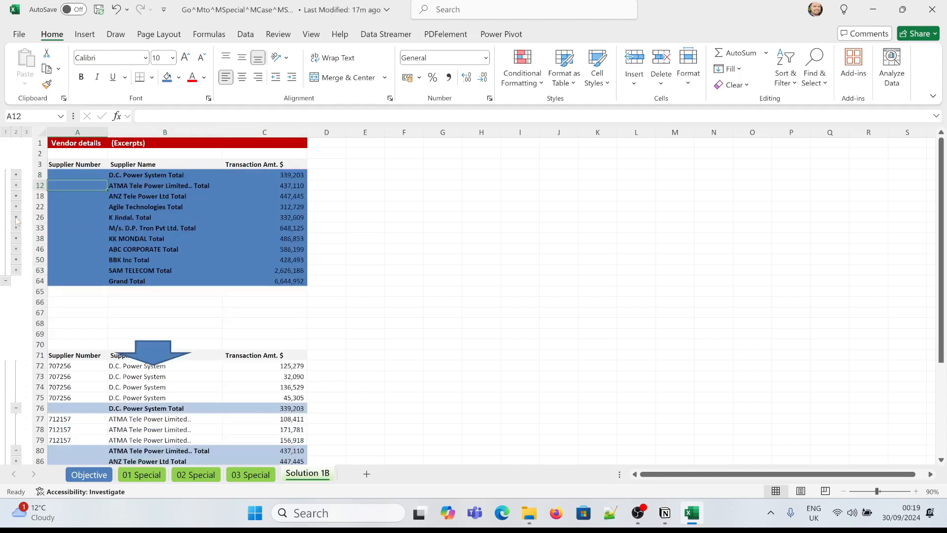
Undo the visible-cells-only fill and apply the blue fill directly to the collapsed range A8:C64, including its hidden rows.
drag(65, 176, 273, 275)
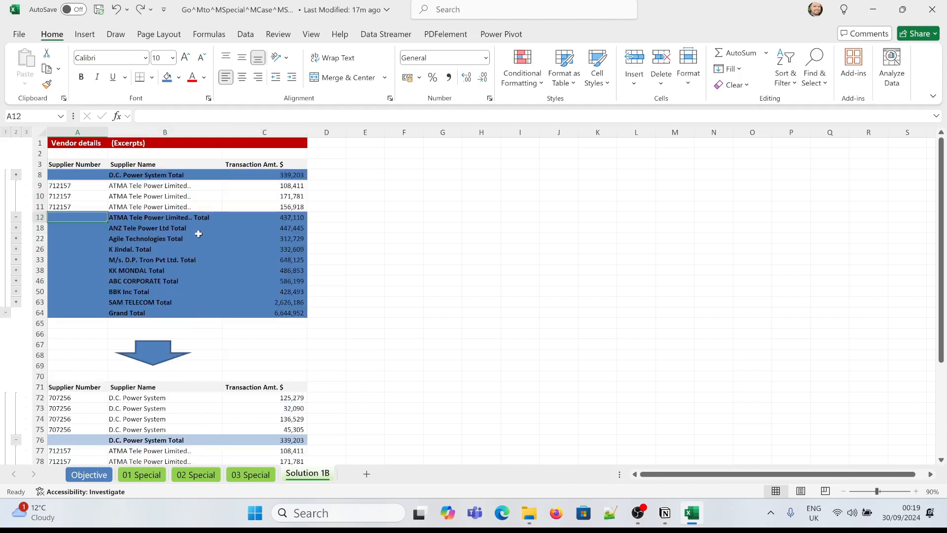
click(198, 228)
drag(81, 177, 276, 280)
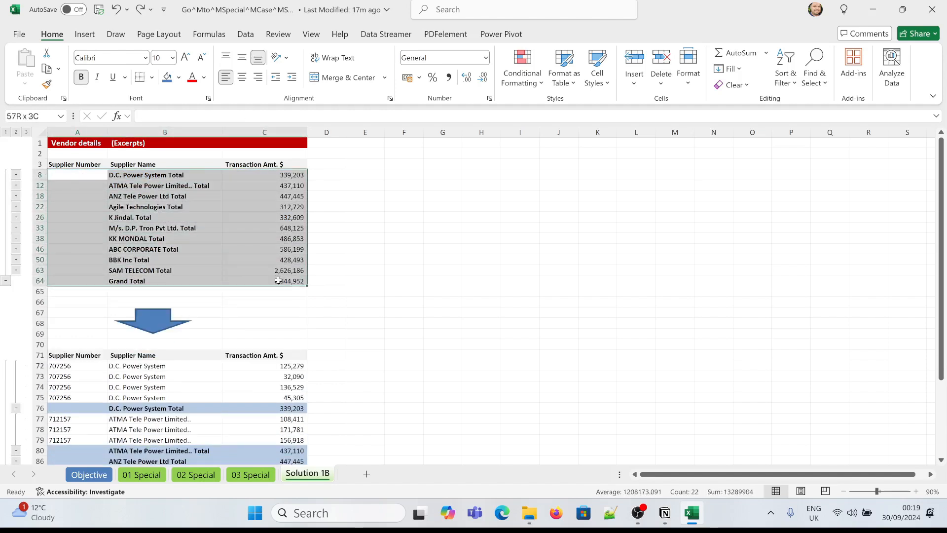
click(168, 77)
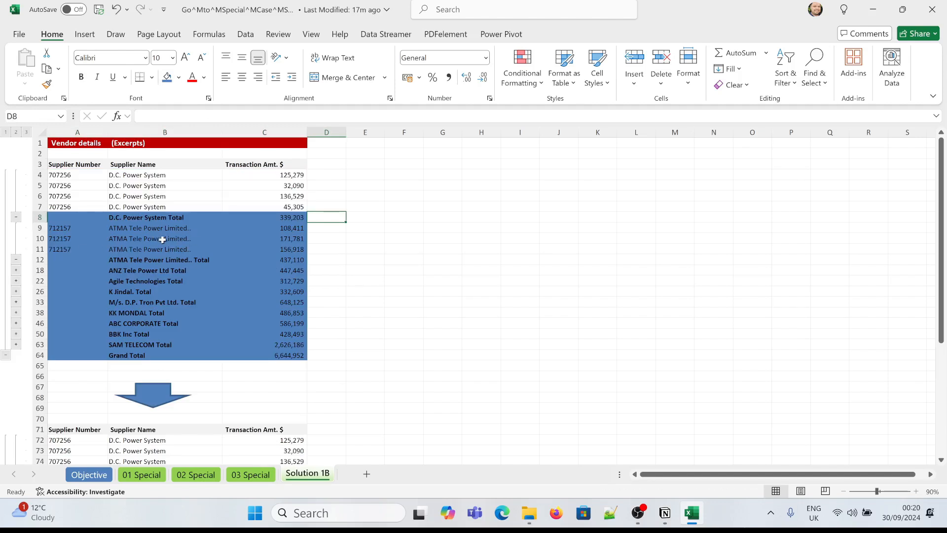
Expand the ANZ Tele Power Ltd group to check the fill on its detail rows, and collapse it with the D.C. Power System and ATMA groups.
click(16, 271)
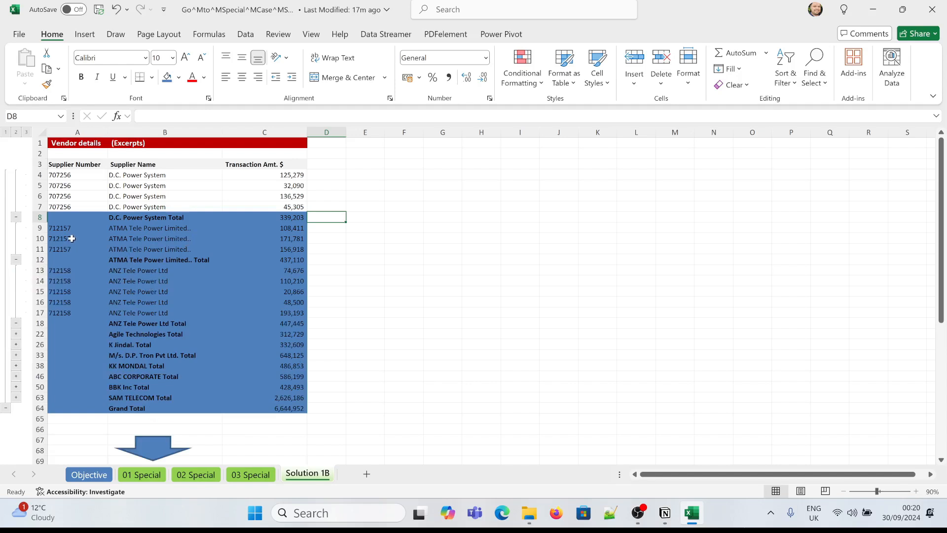
click(15, 261)
click(16, 218)
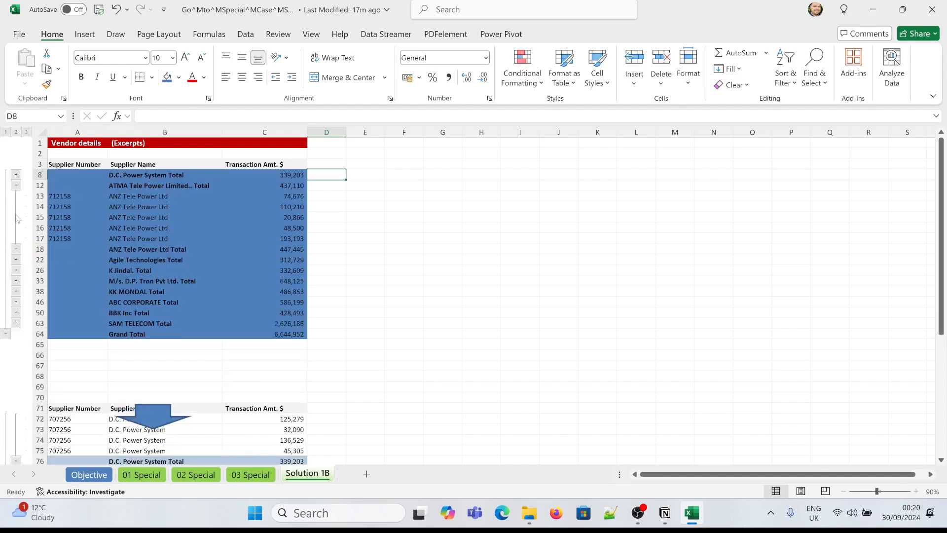
click(16, 249)
Remove the blue fill from the collapsed range A8:C64, including its hidden rows, by setting it to No Fill.
drag(99, 177, 249, 280)
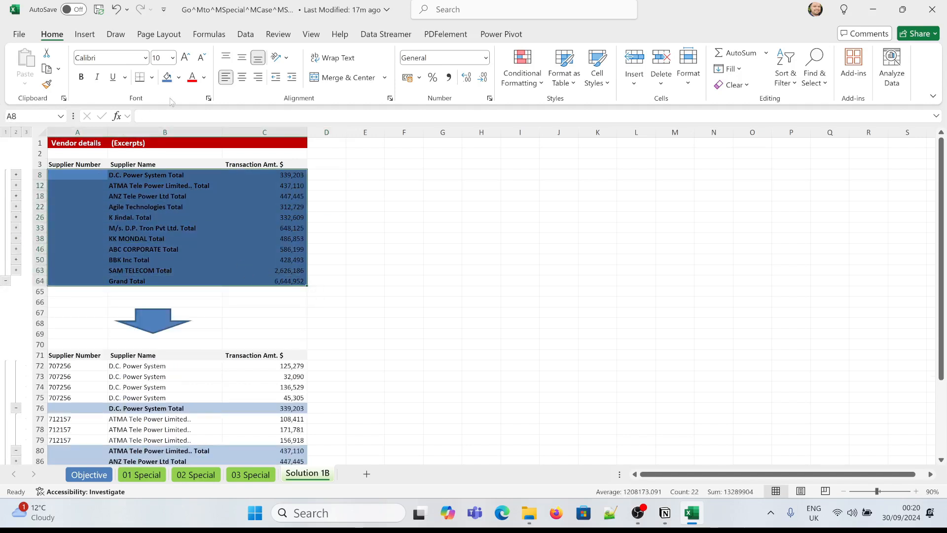
click(179, 78)
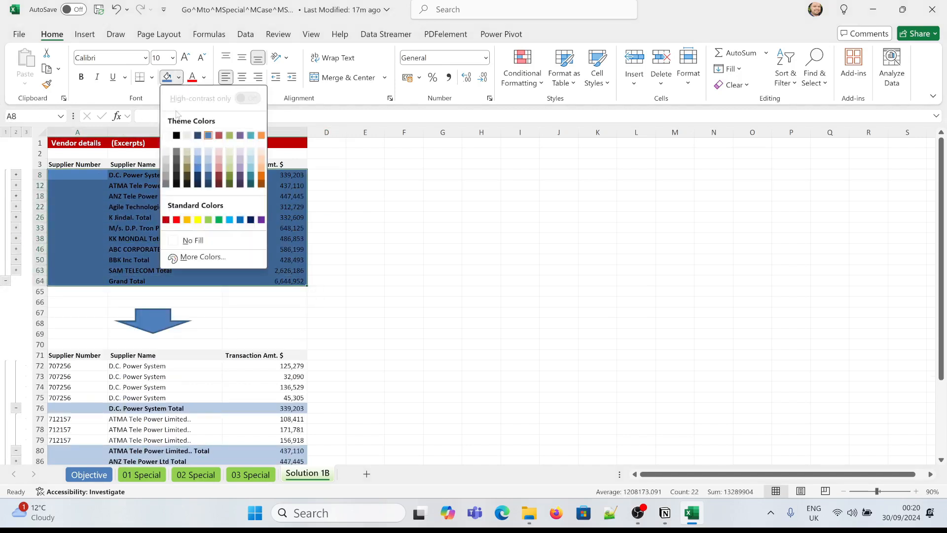
click(190, 241)
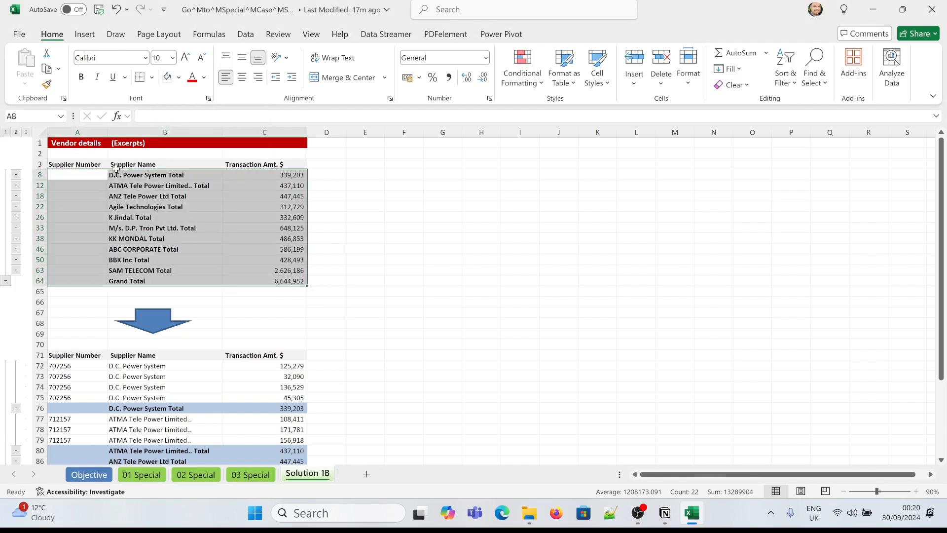
Use Go To Special to select visible cells only in the collapsed range A8:C64 and fill them with theme orange.
key(F5)
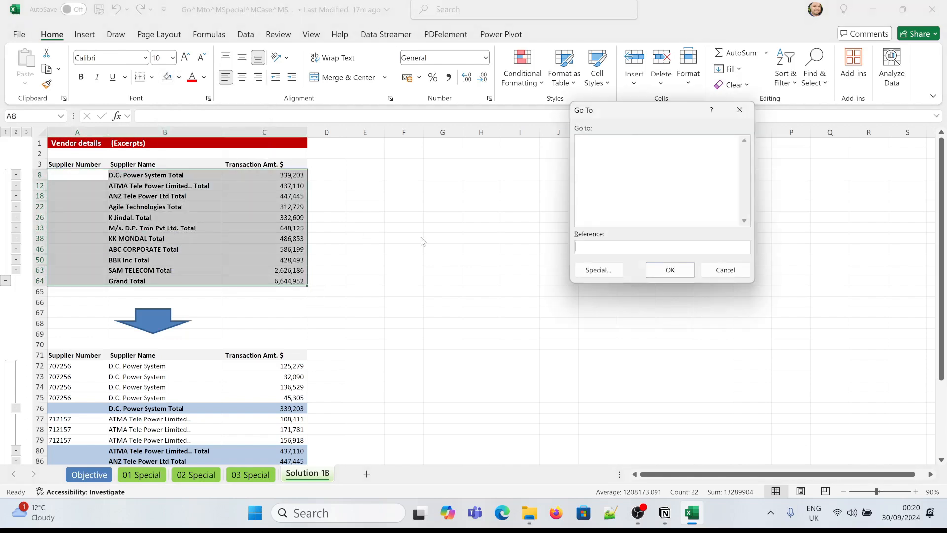
click(611, 268)
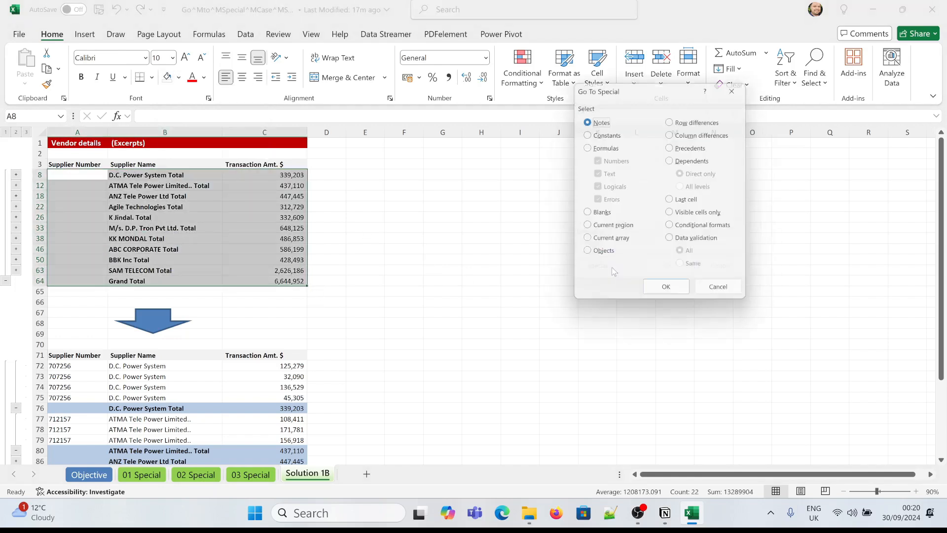
click(687, 216)
click(669, 294)
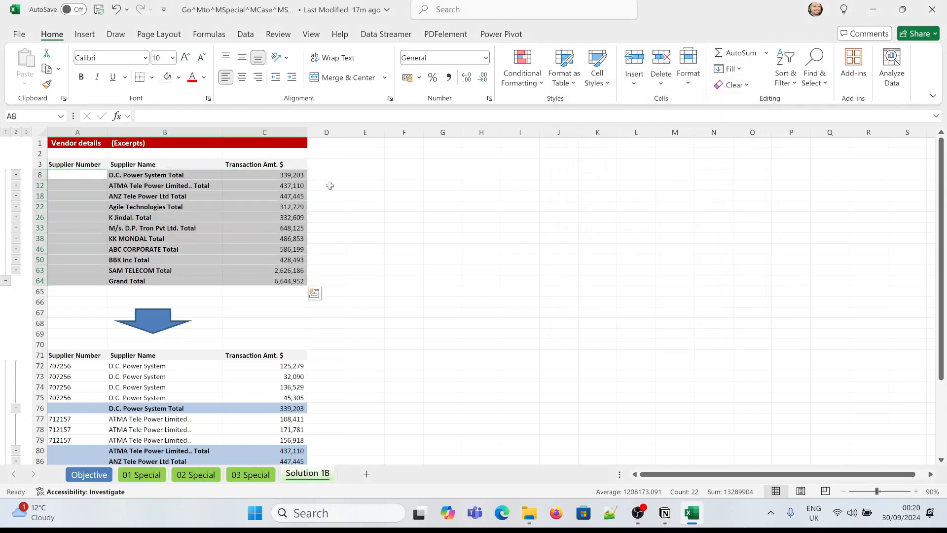
click(179, 79)
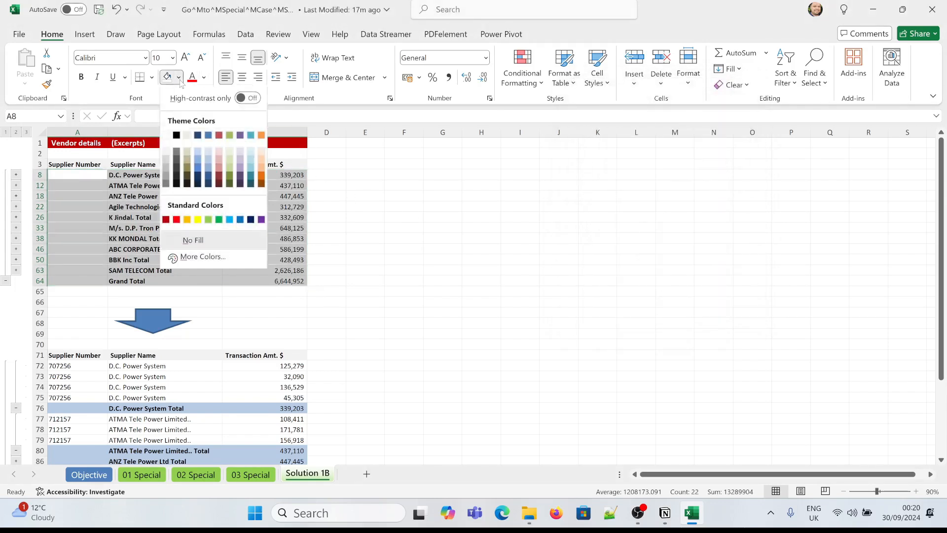
click(261, 134)
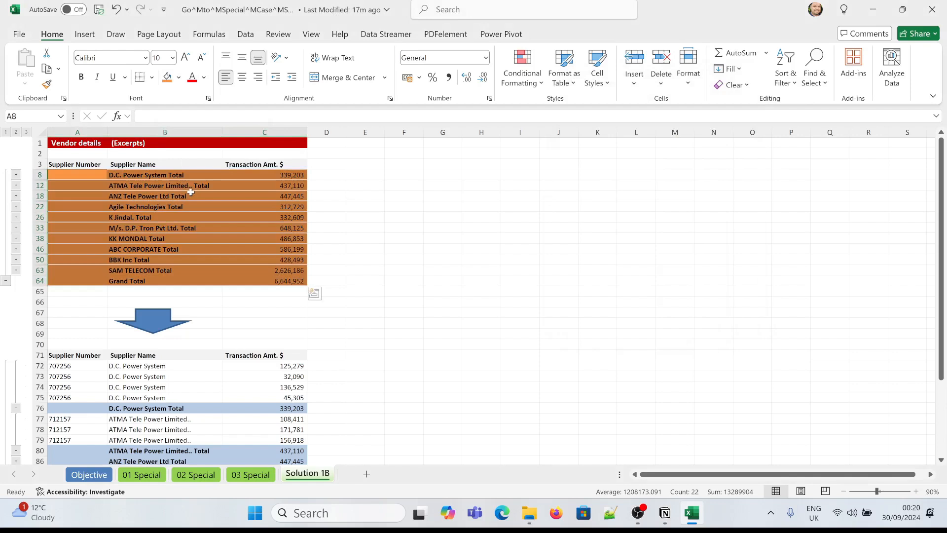
click(170, 218)
Expand the D.C. Power System and ATMA Tele Power Limited groups to check for orange fill on their detail rows, and collapse both again.
click(16, 175)
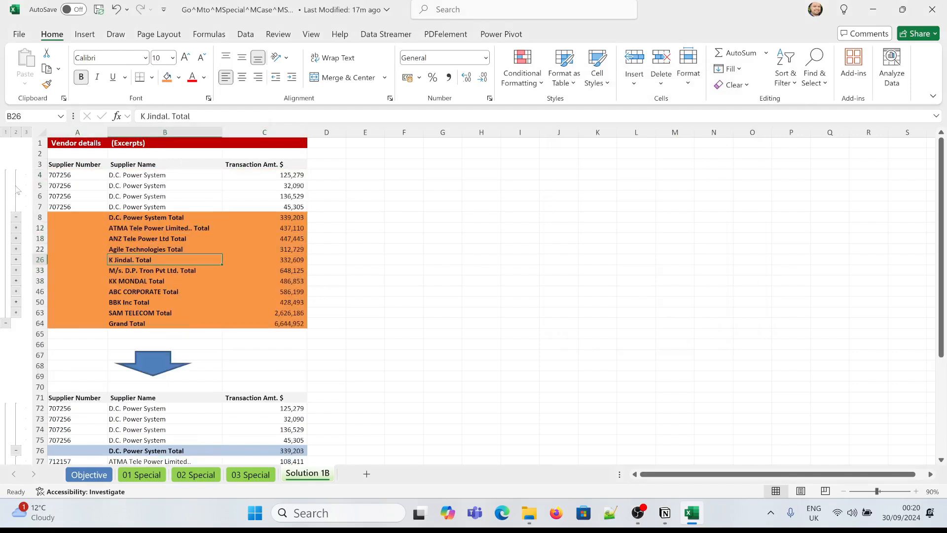
click(16, 228)
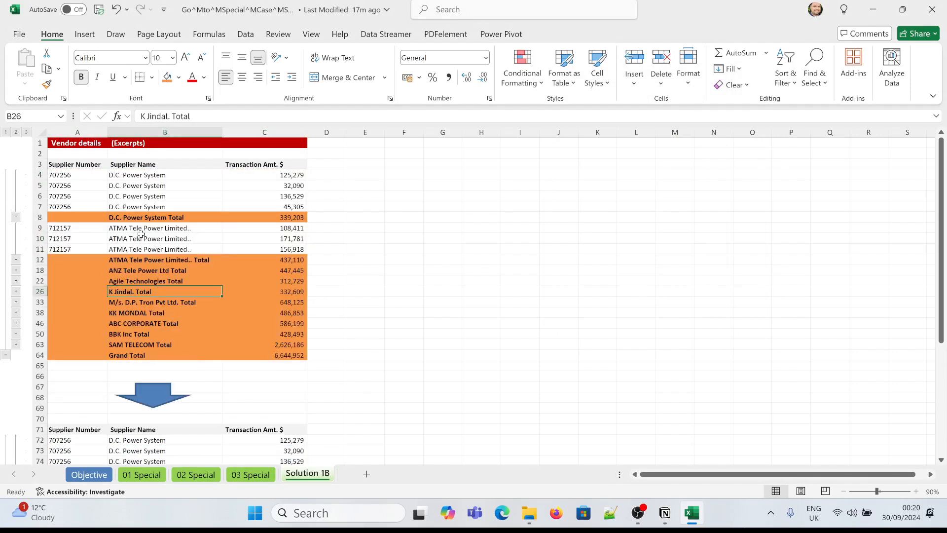
click(16, 217)
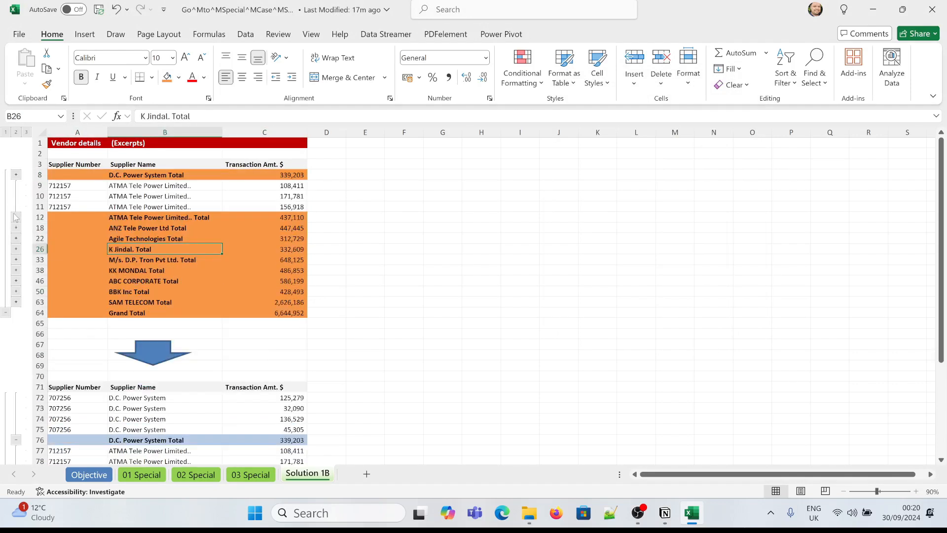
click(16, 217)
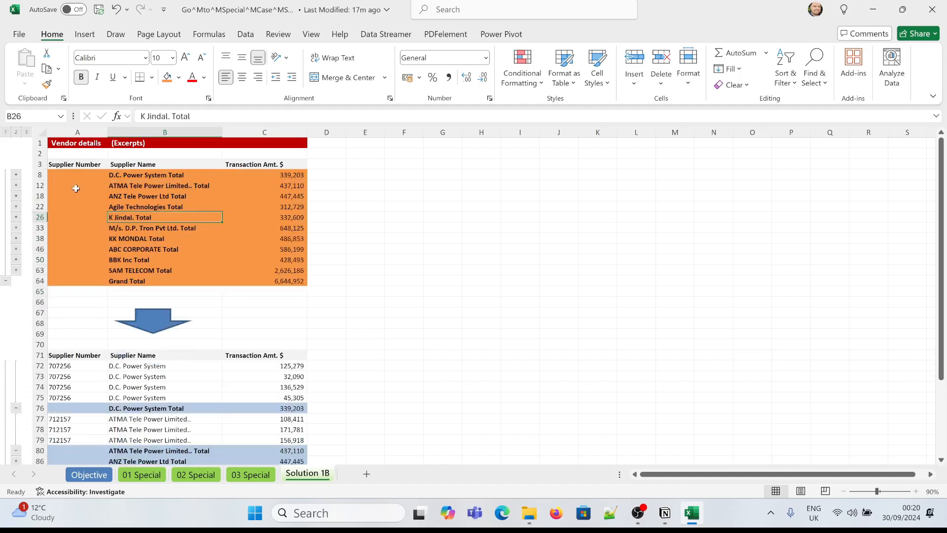
Reselect the collapsed range A8:C64 and limit the selection to its visible cells without opening the Go To Special dialog.
drag(73, 176, 278, 280)
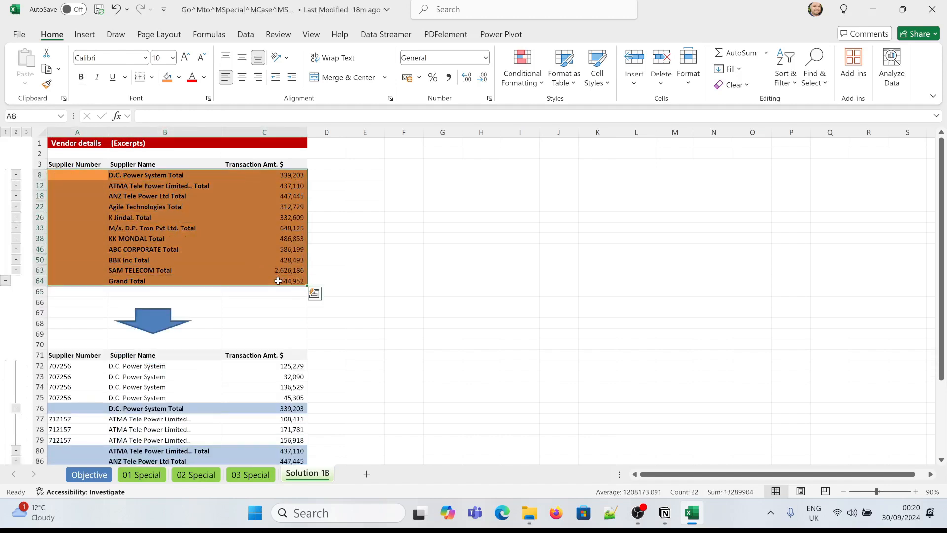
key(alt)
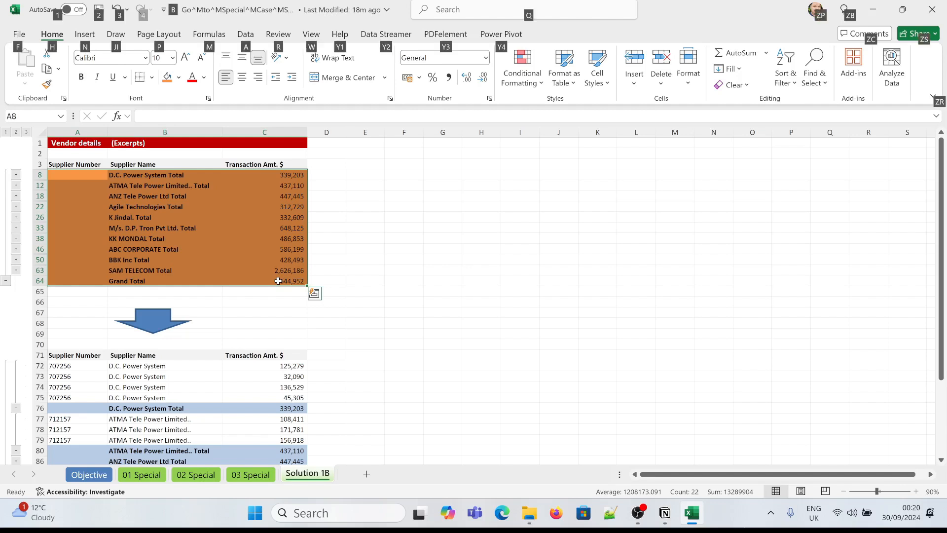
key(alt+;)
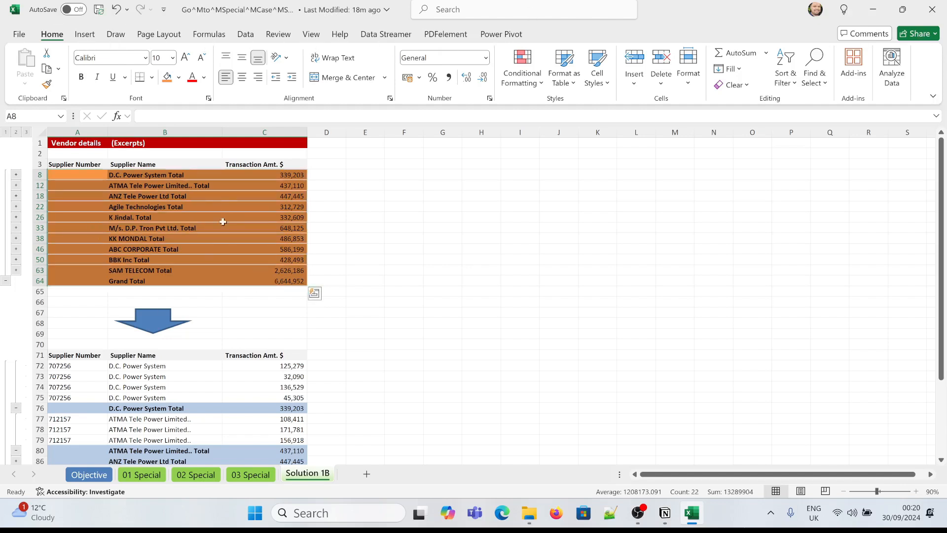